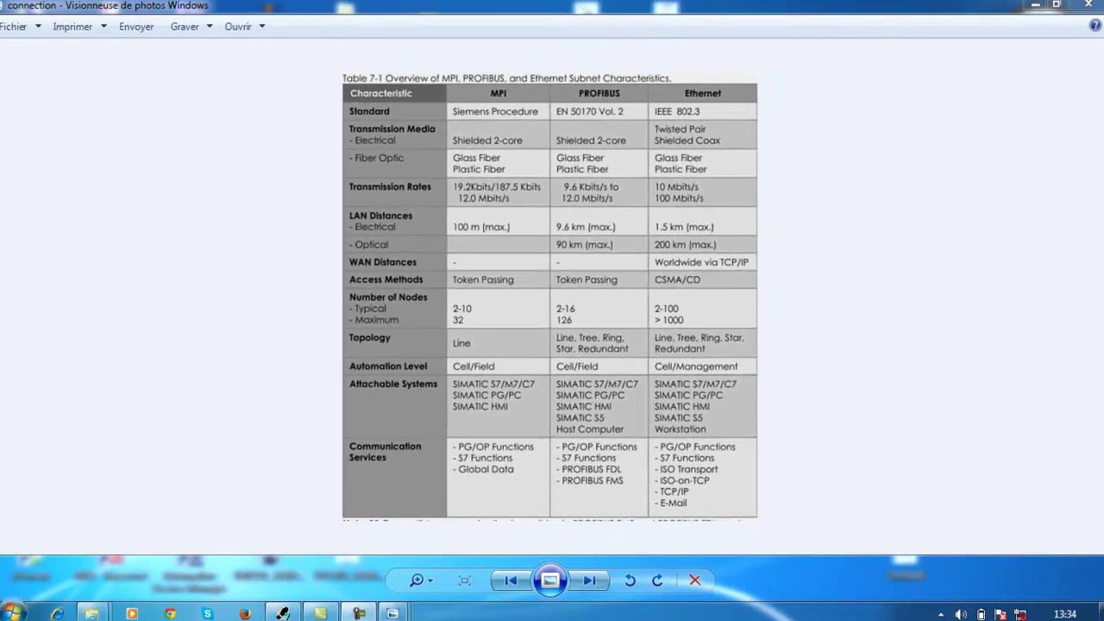
Examine the MPI, PROFIBUS and Ethernet subnet characteristics table and the photo of the SIMATIC S7-300 PLC.
mouse_move(396, 609)
left_click(587, 525)
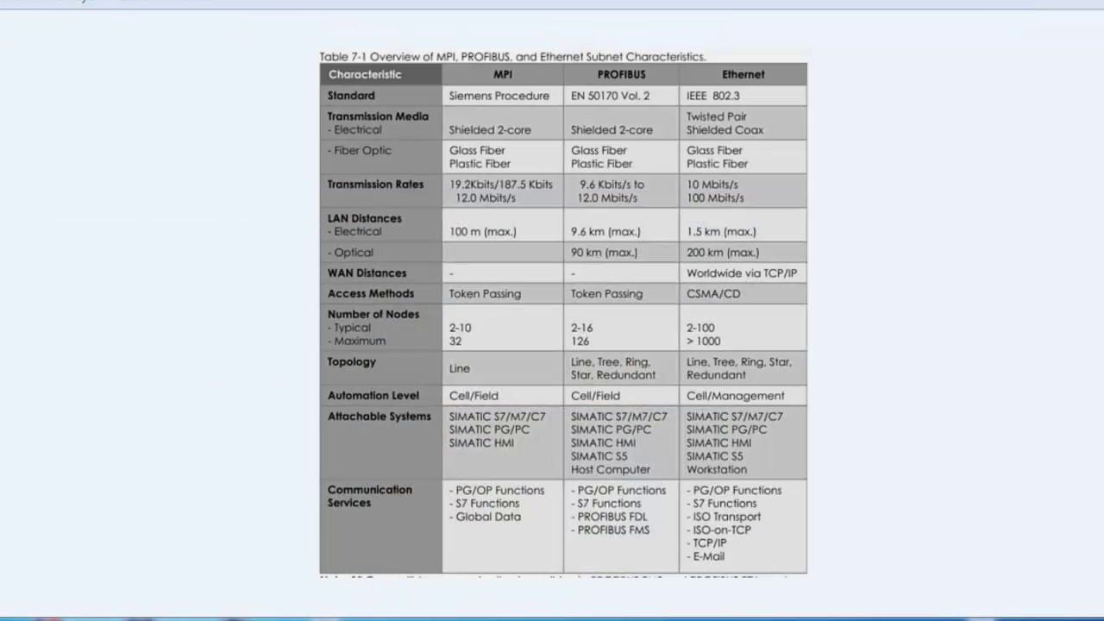
mouse_move(382, 616)
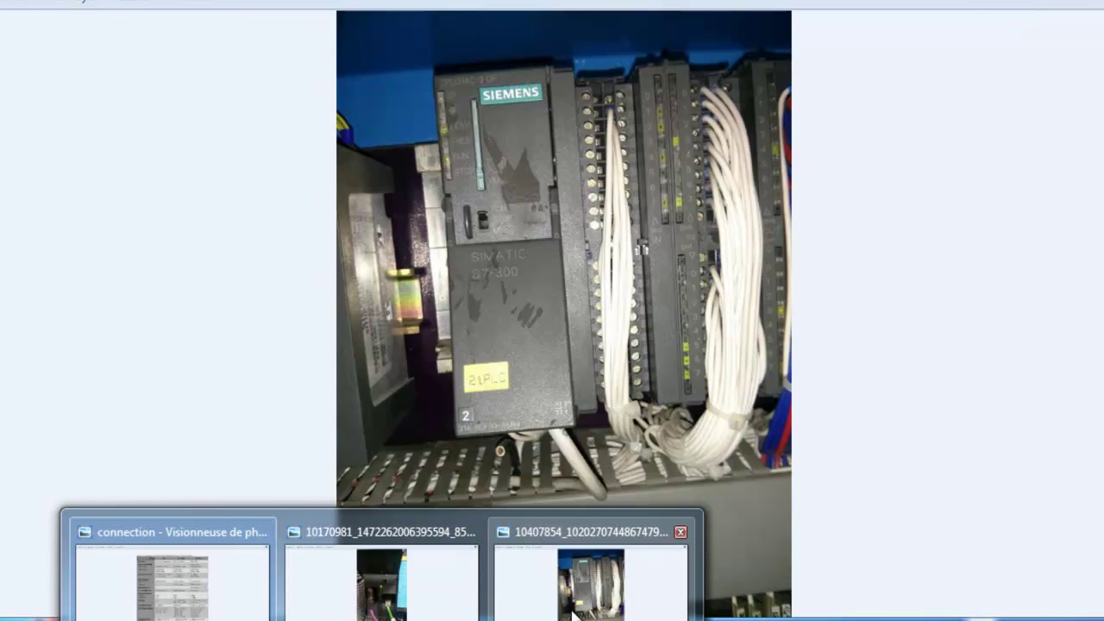
left_click(432, 611)
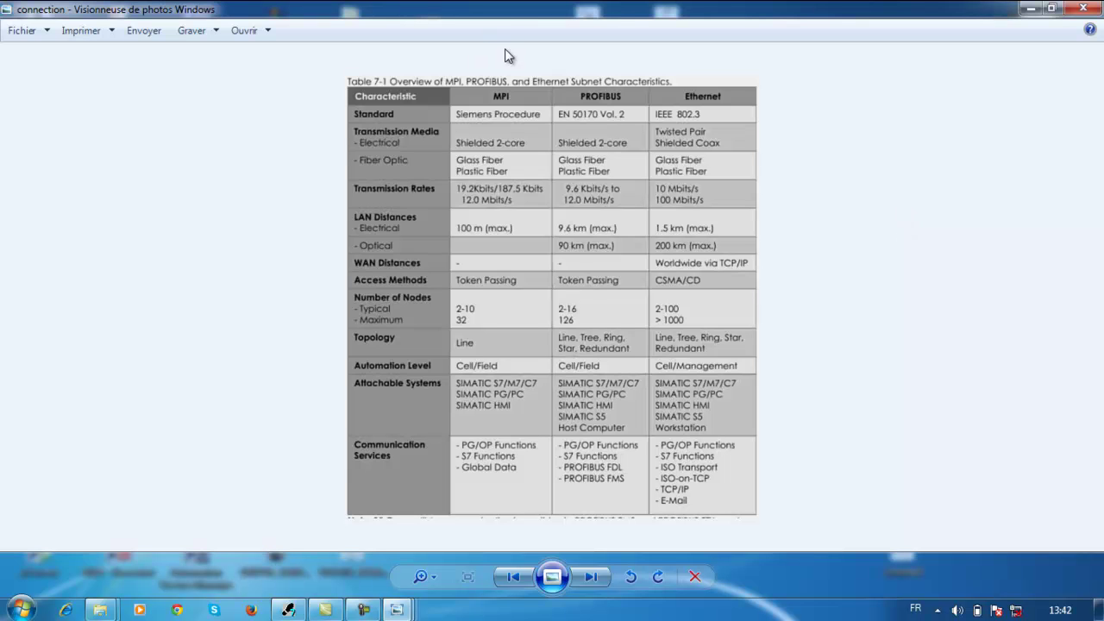
Switch to SIMATIC Manager and insert a SIMATIC 300 station into the MPI project.
left_click(302, 608)
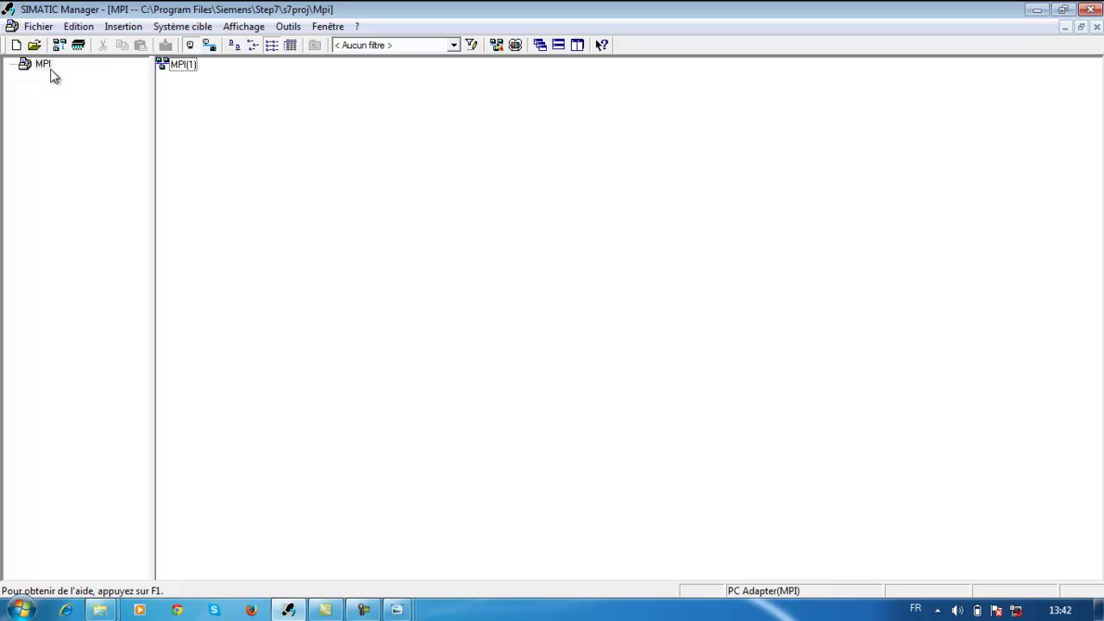
right_click(187, 118)
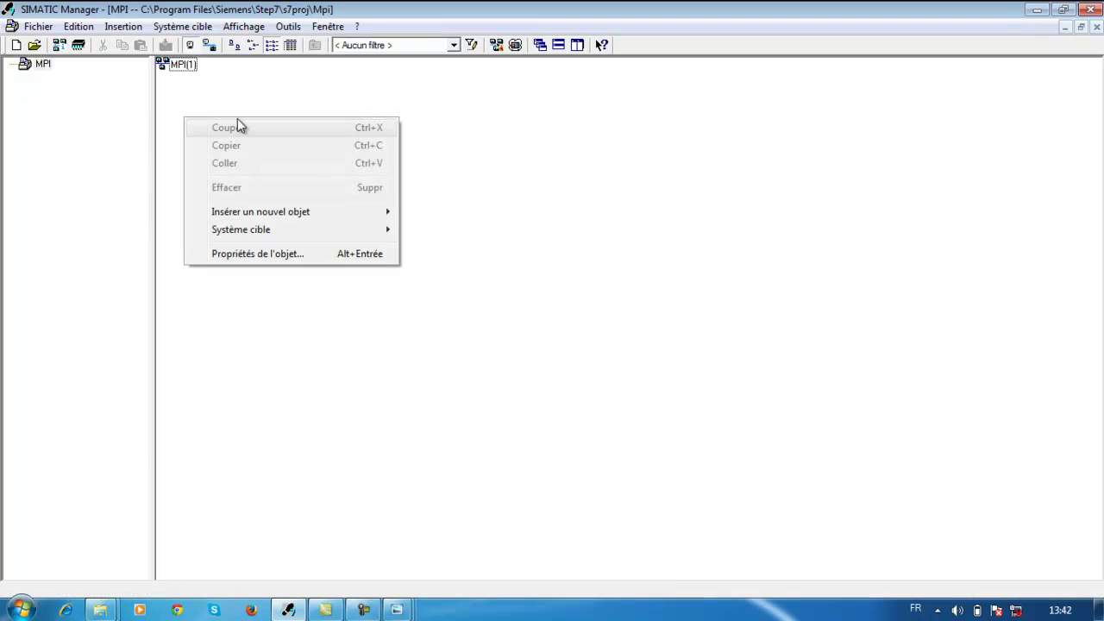
mouse_move(370, 217)
left_click(671, 332)
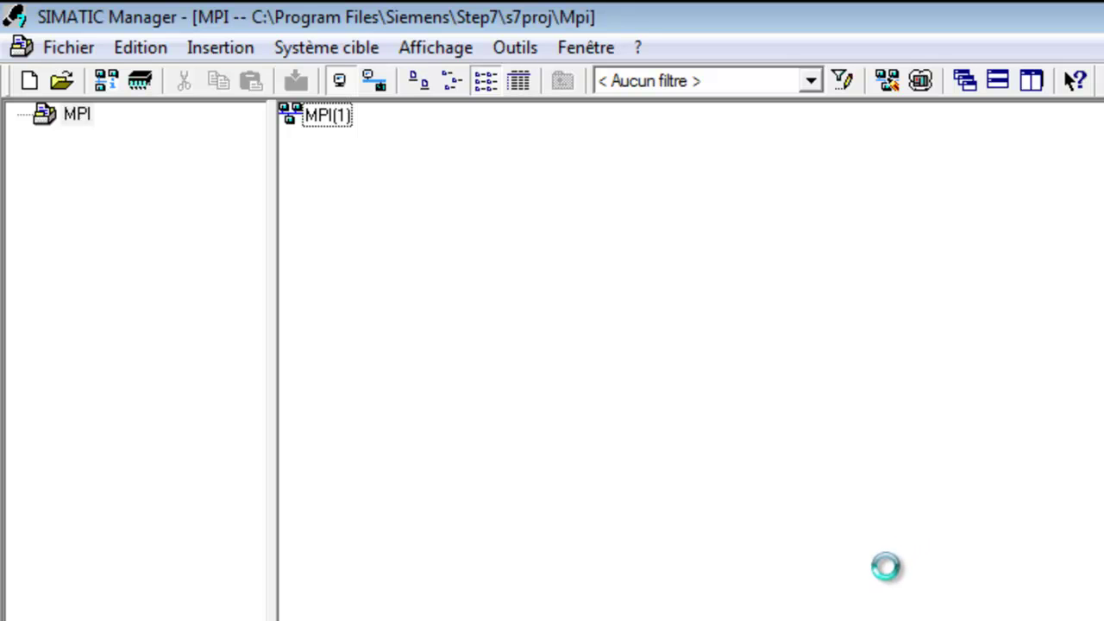
left_click(517, 288)
Add two more SIMATIC 300 stations to the MPI project.
right_click(365, 191)
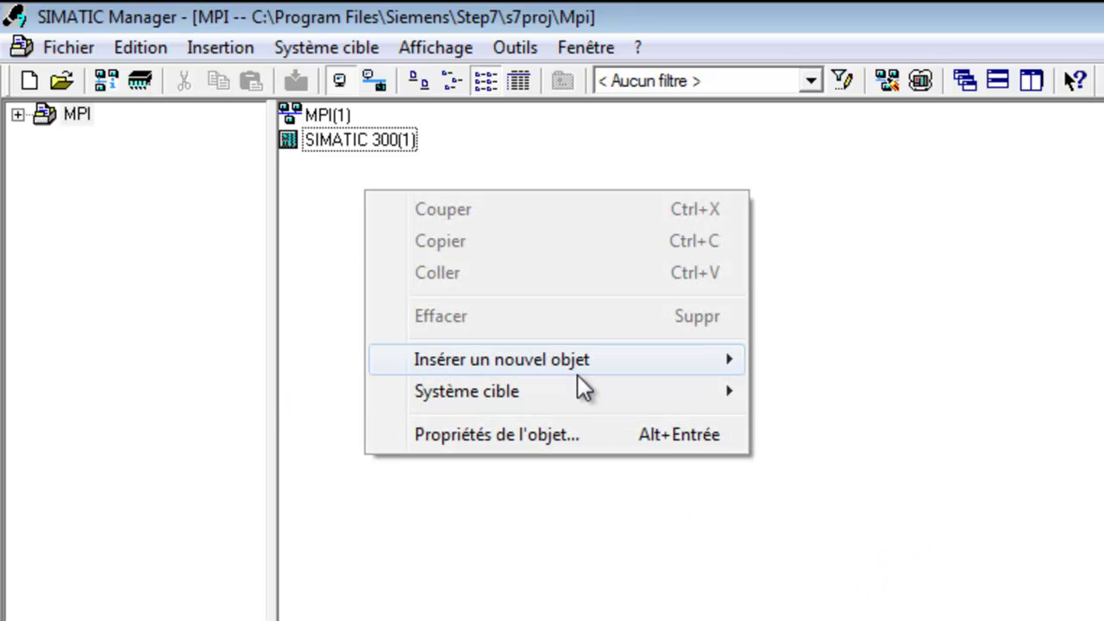
mouse_move(577, 374)
left_click(876, 389)
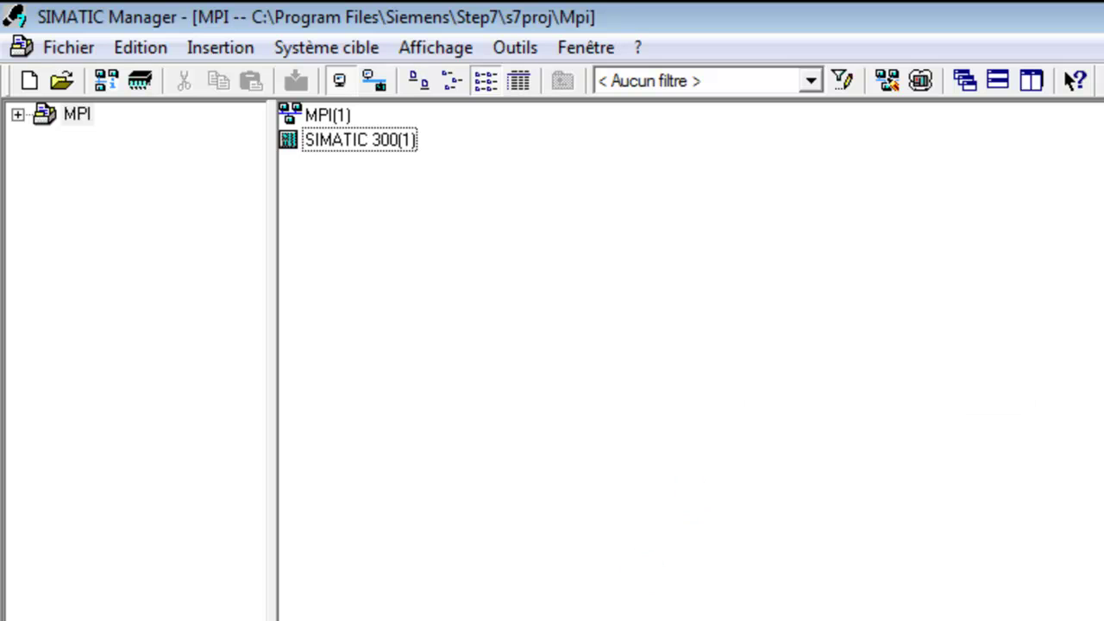
left_click(716, 330)
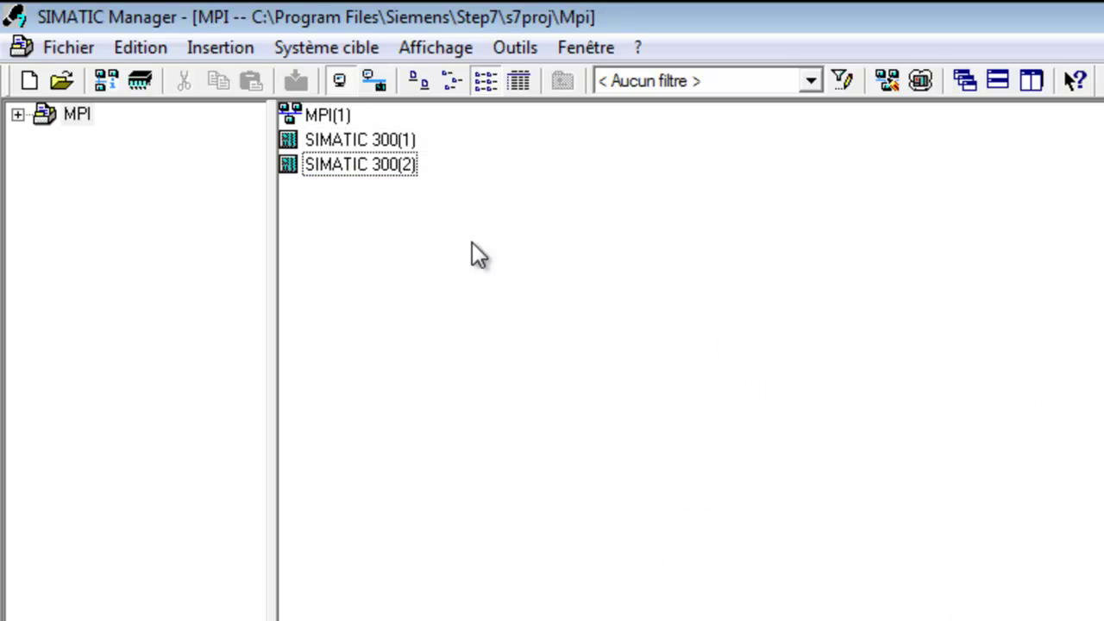
right_click(305, 200)
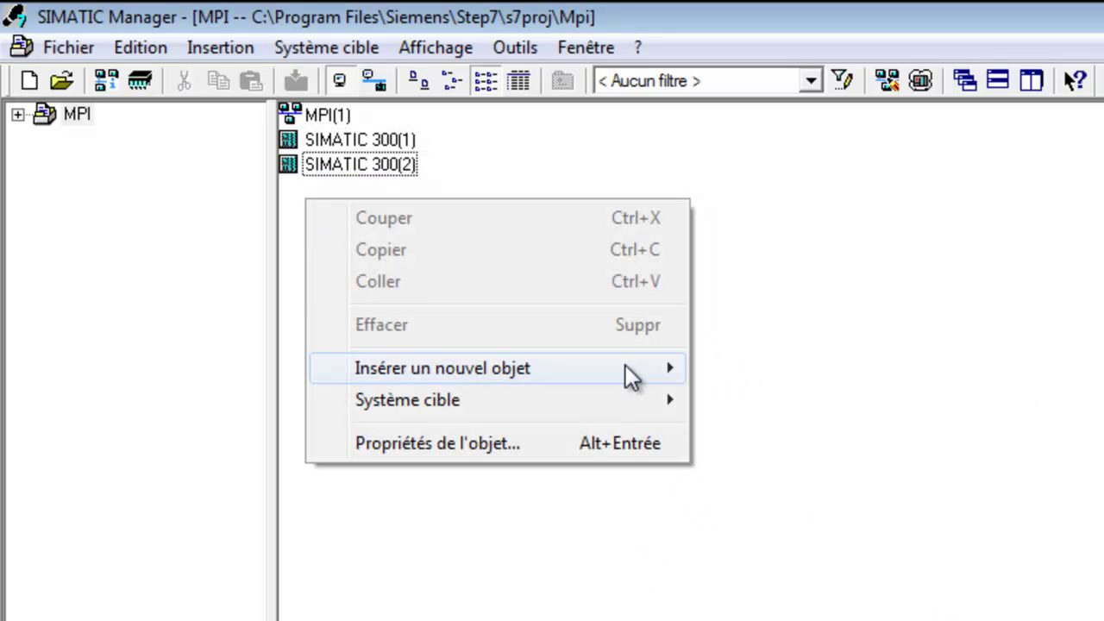
mouse_move(629, 369)
left_click(812, 399)
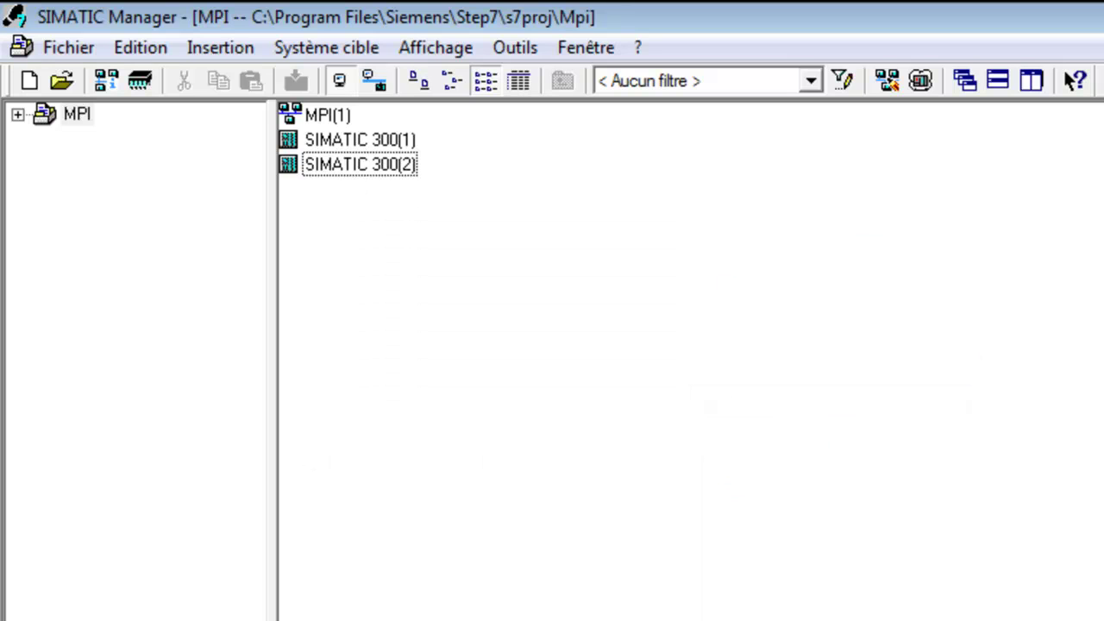
left_click(663, 543)
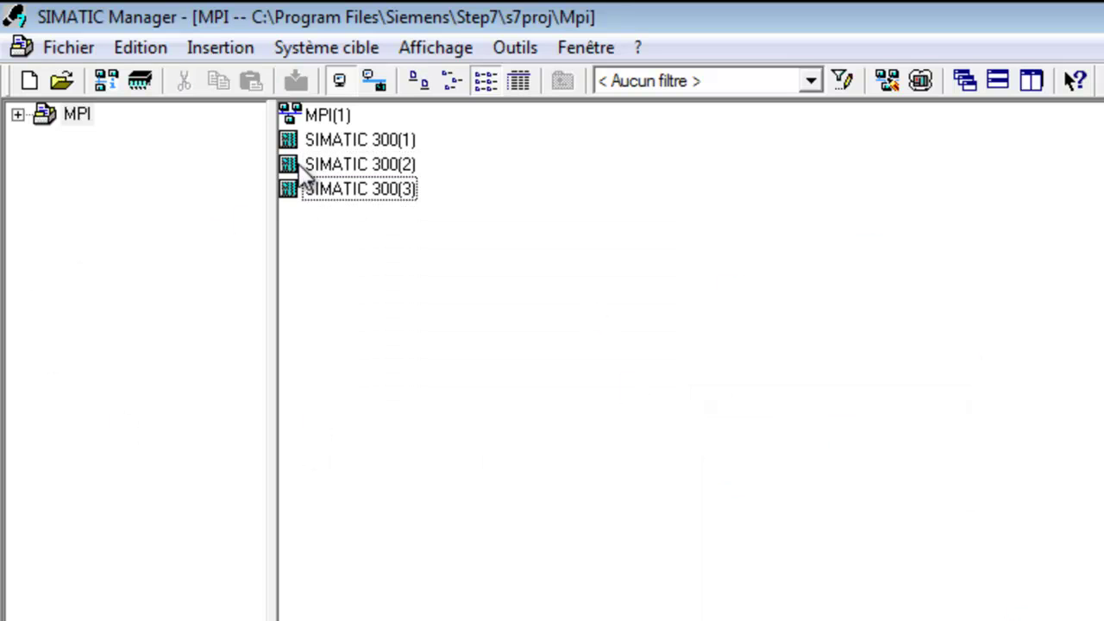
Open the hardware configuration of SIMATIC 300(1) and add a RACK-300 mounting rail (Profilé support).
left_click(17, 114)
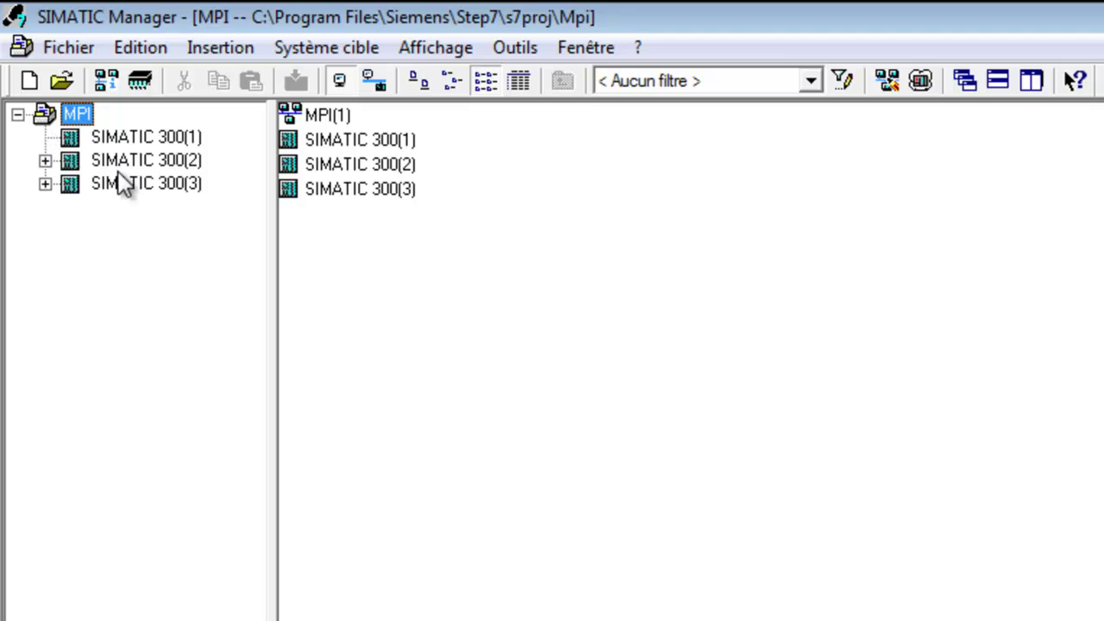
left_click(139, 138)
double_click(331, 115)
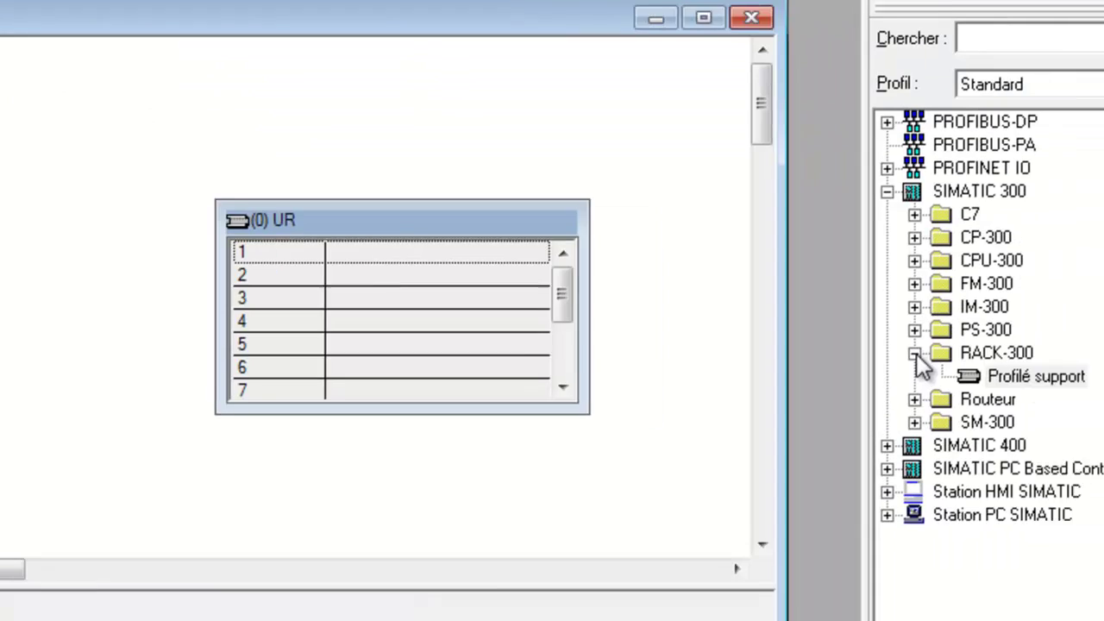
left_click(791, 333)
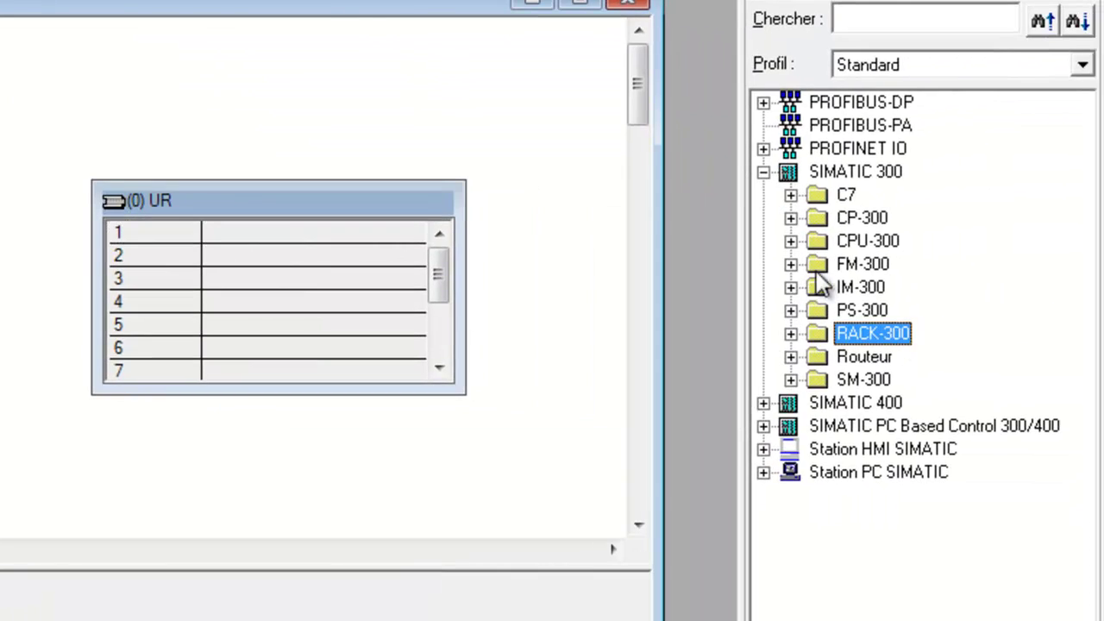
Place CPU 313 6ES7 313-1AD00-0AB0 in slot 2 of the rack and save the first station's configuration.
left_click(794, 243)
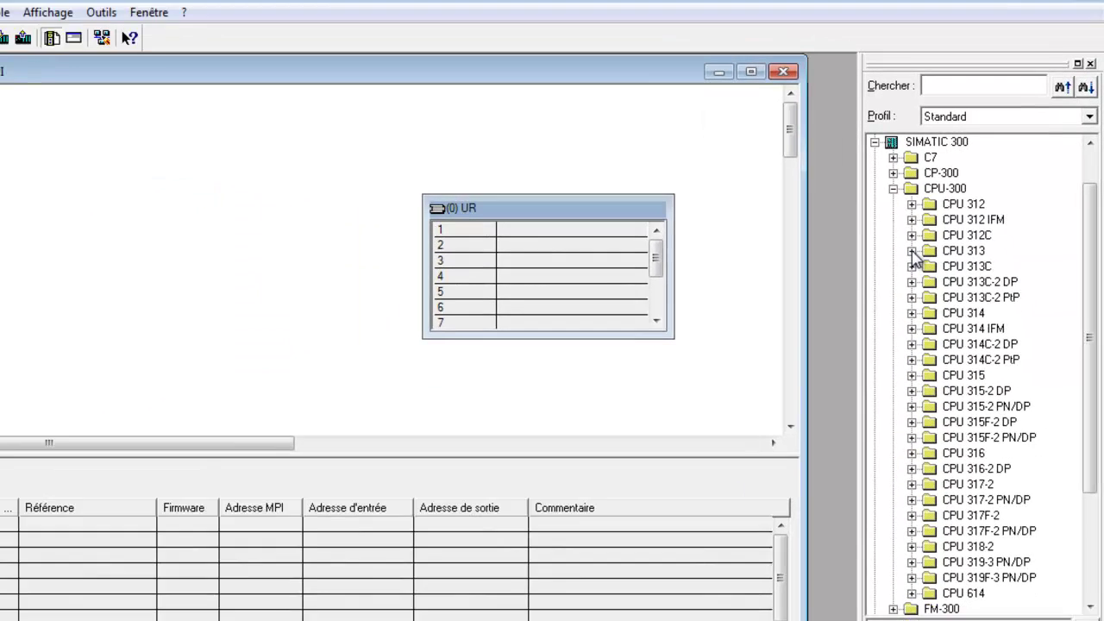
left_click(818, 264)
left_click_drag(1008, 266, 608, 247)
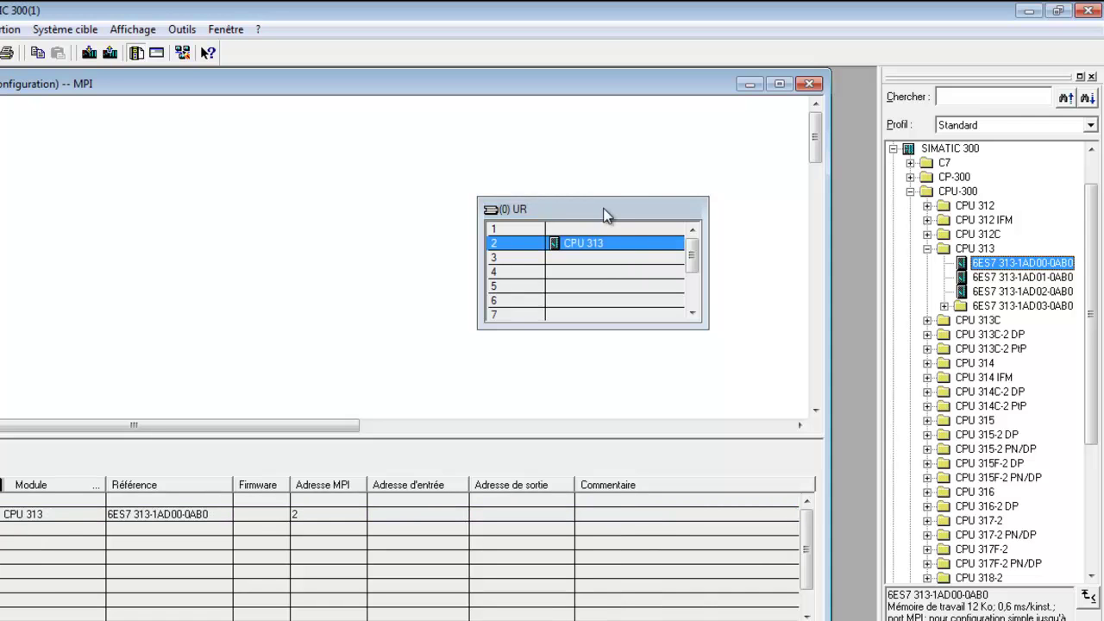
left_click_drag(607, 216, 309, 144)
key("ctrl+s")
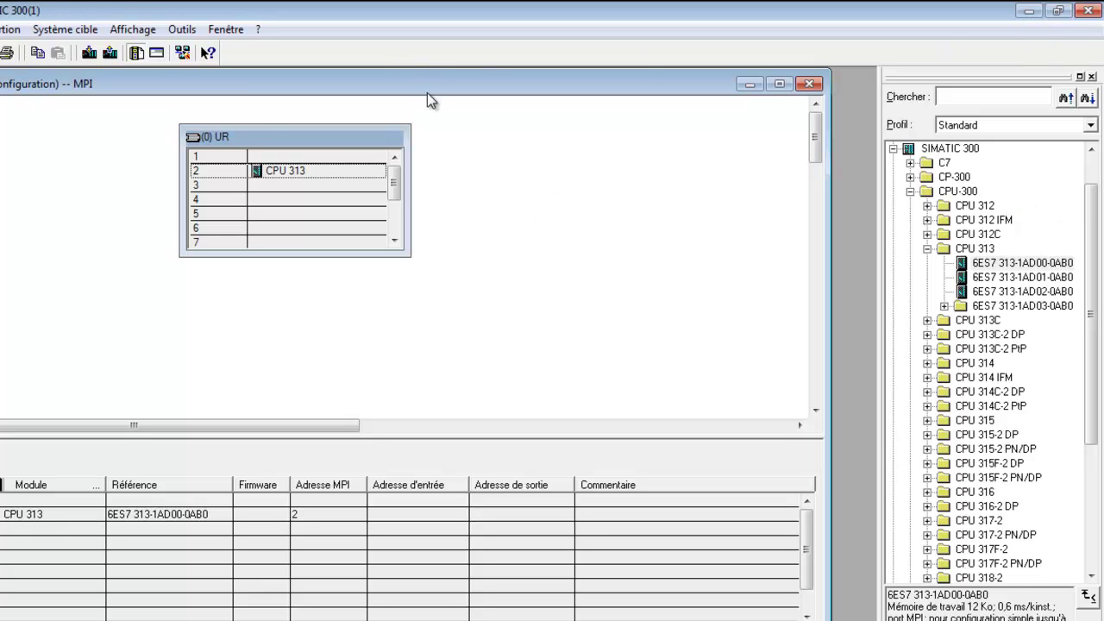
Open the hardware configuration of SIMATIC 300(2) and add a RACK-300 mounting rail (Profilé support).
left_click(1030, 10)
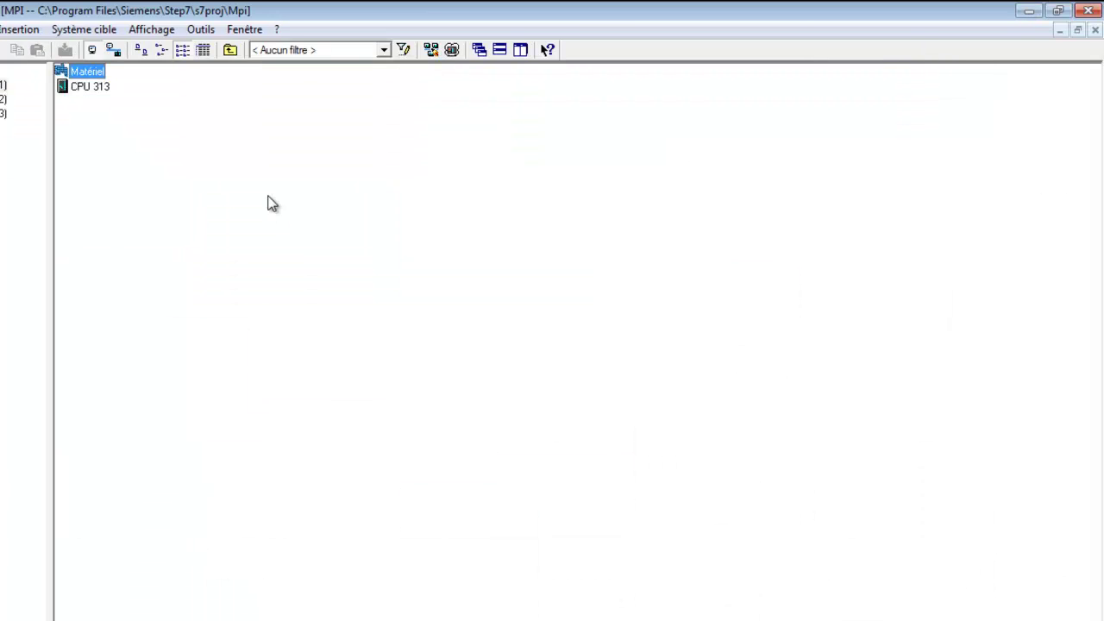
left_click(3, 84)
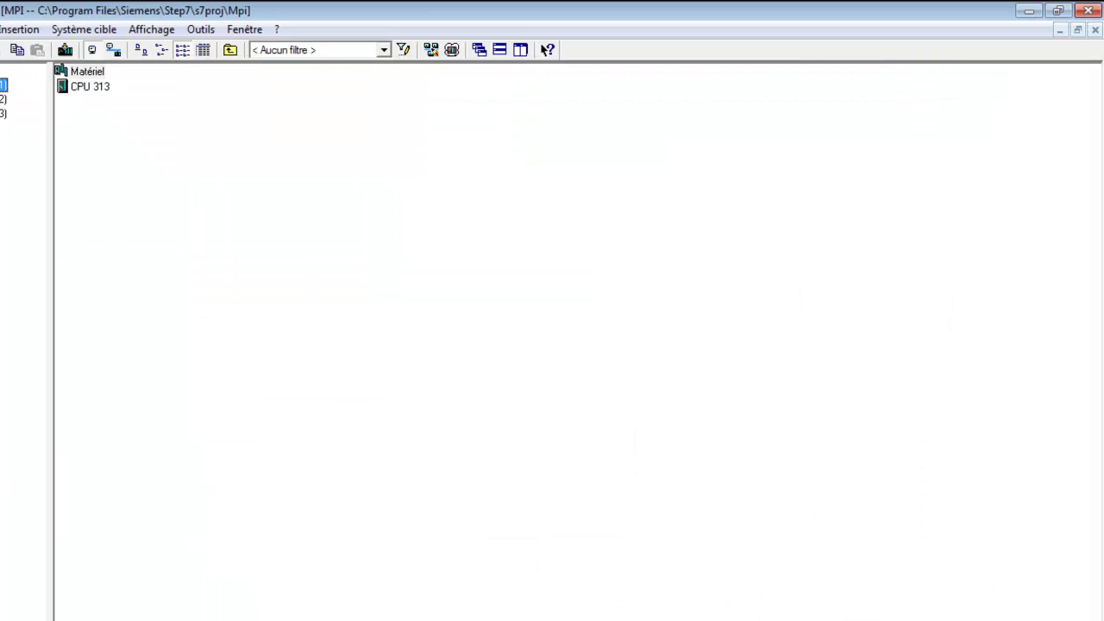
left_click(4, 98)
double_click(87, 75)
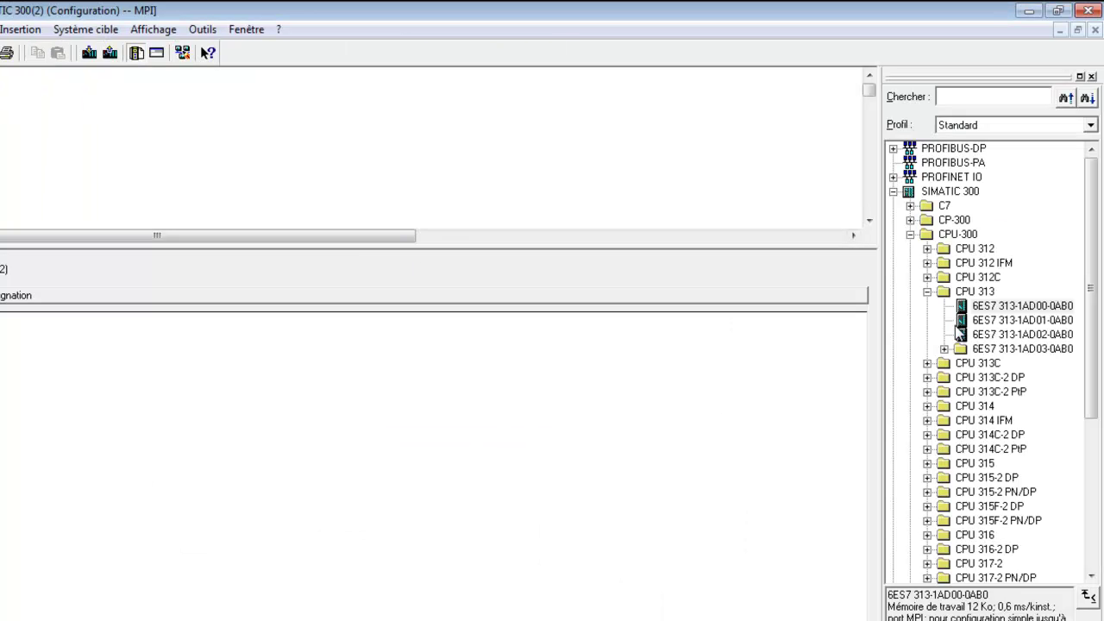
left_click(928, 291)
left_click(911, 234)
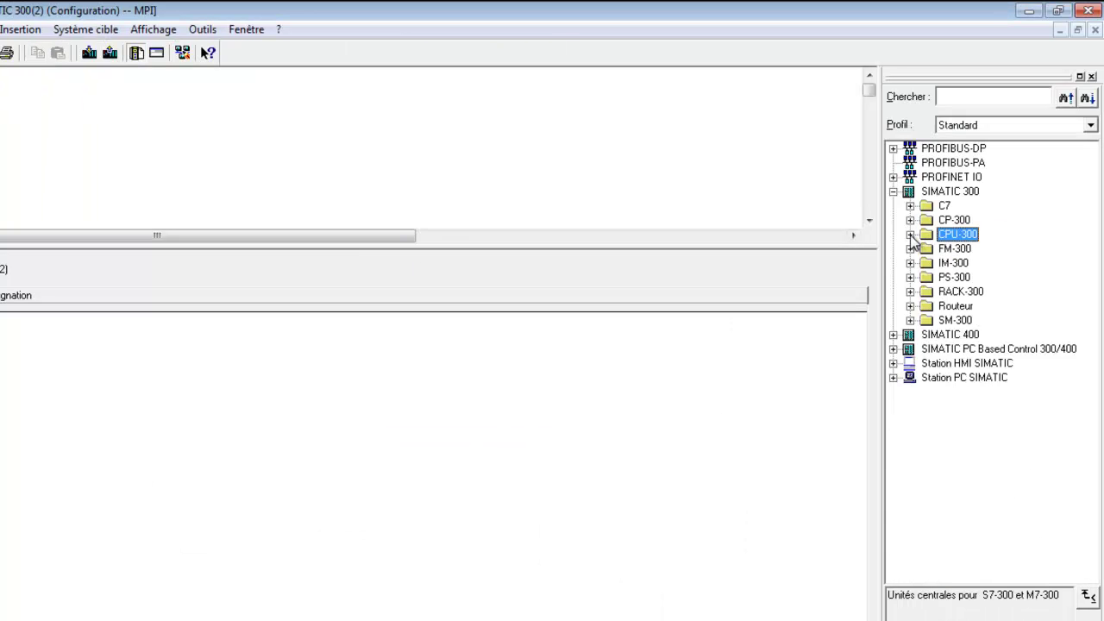
left_click(910, 292)
left_click_drag(983, 306, 554, 128)
left_click(910, 291)
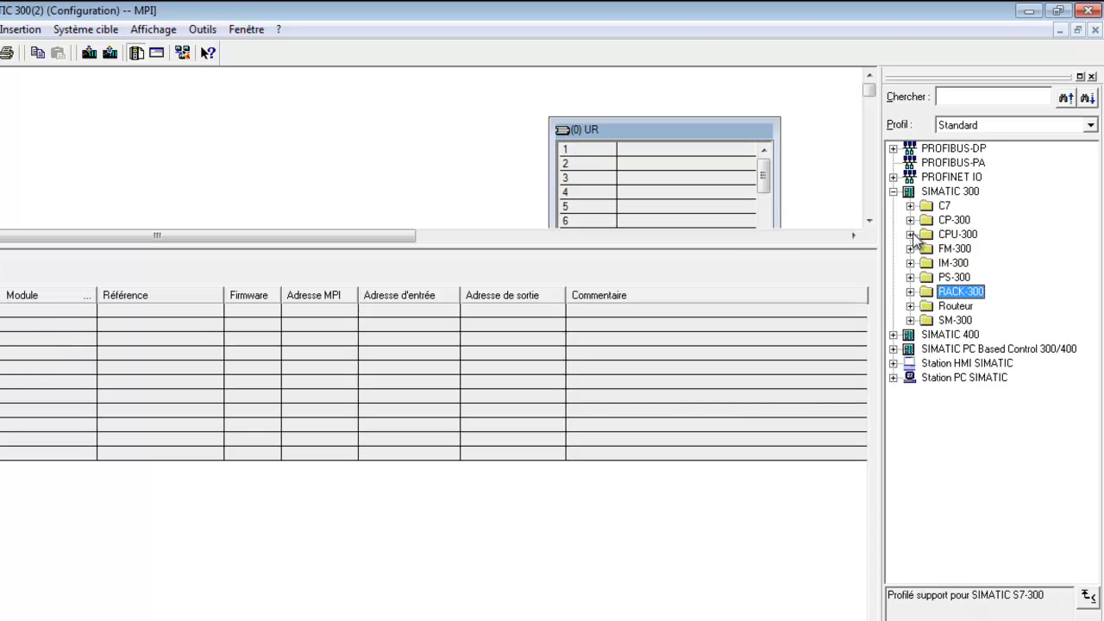
Place CPU 314 6ES7 314-1AE01-0AB0 in slot 2 of the second station's rack and save the configuration.
left_click(910, 233)
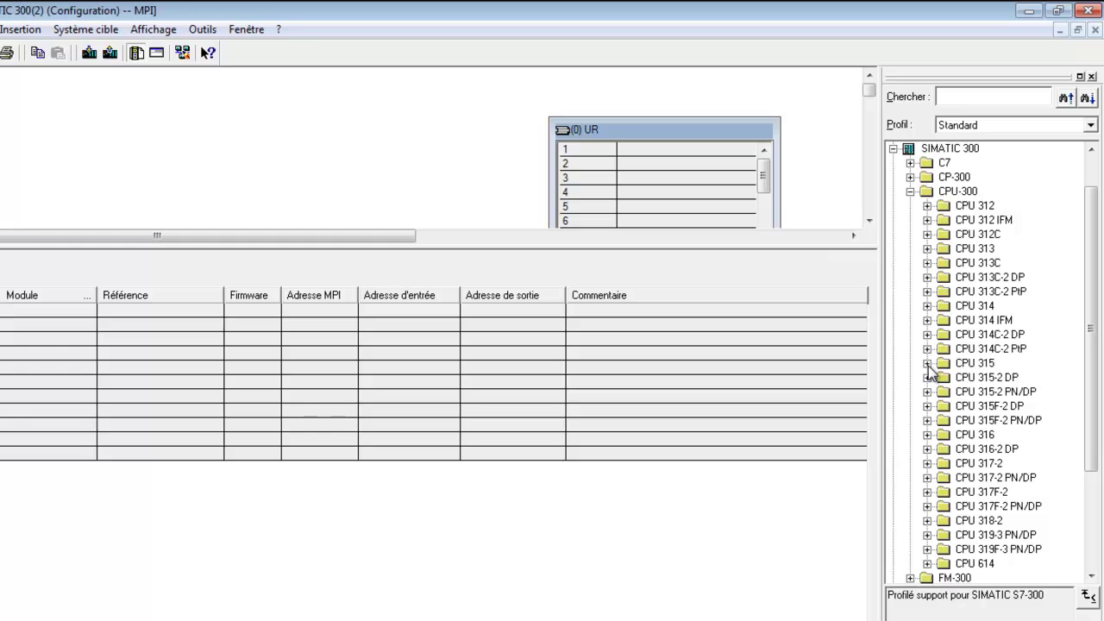
left_click(927, 307)
left_click_drag(1005, 320, 623, 168)
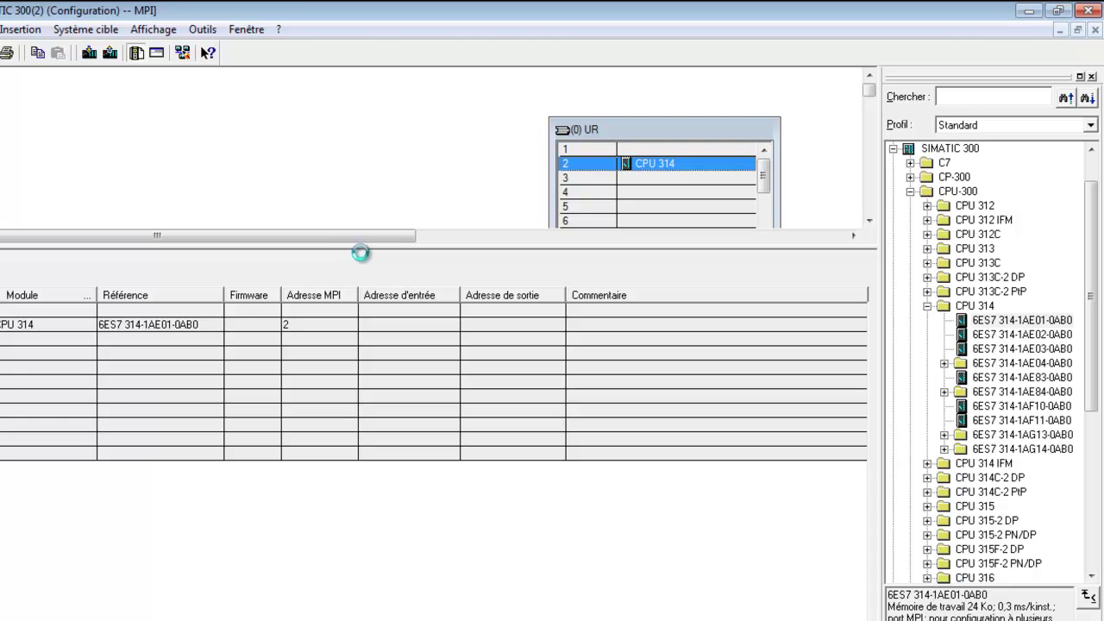
Open the hardware configuration of SIMATIC 300(3) and add a RACK-300 mounting rail (Profilé support).
left_click(1030, 10)
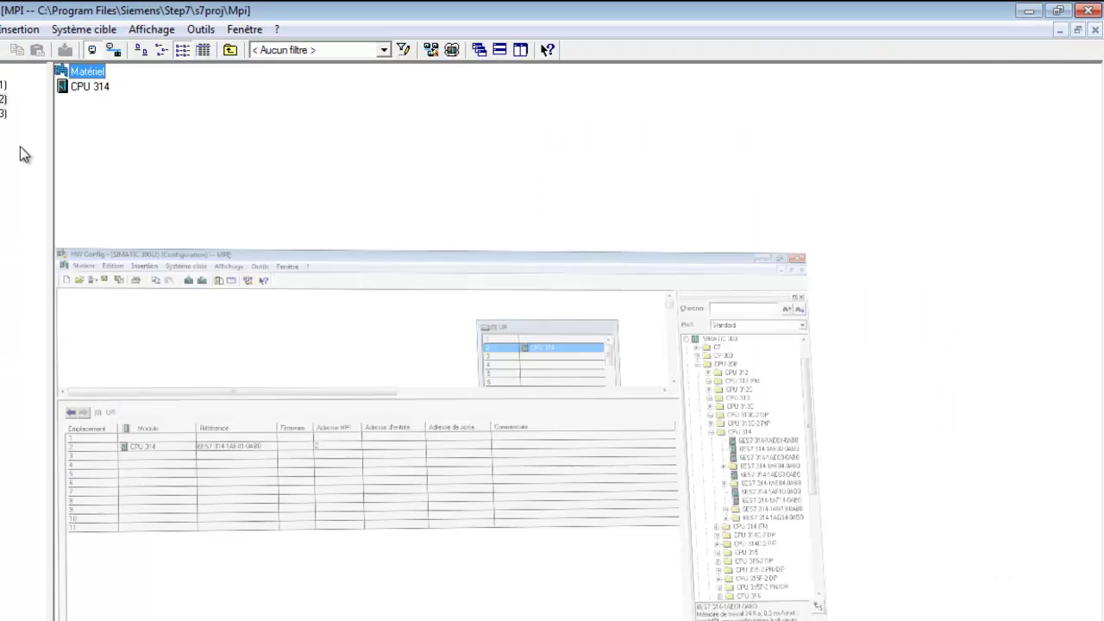
left_click(2, 98)
left_click(3, 112)
double_click(86, 71)
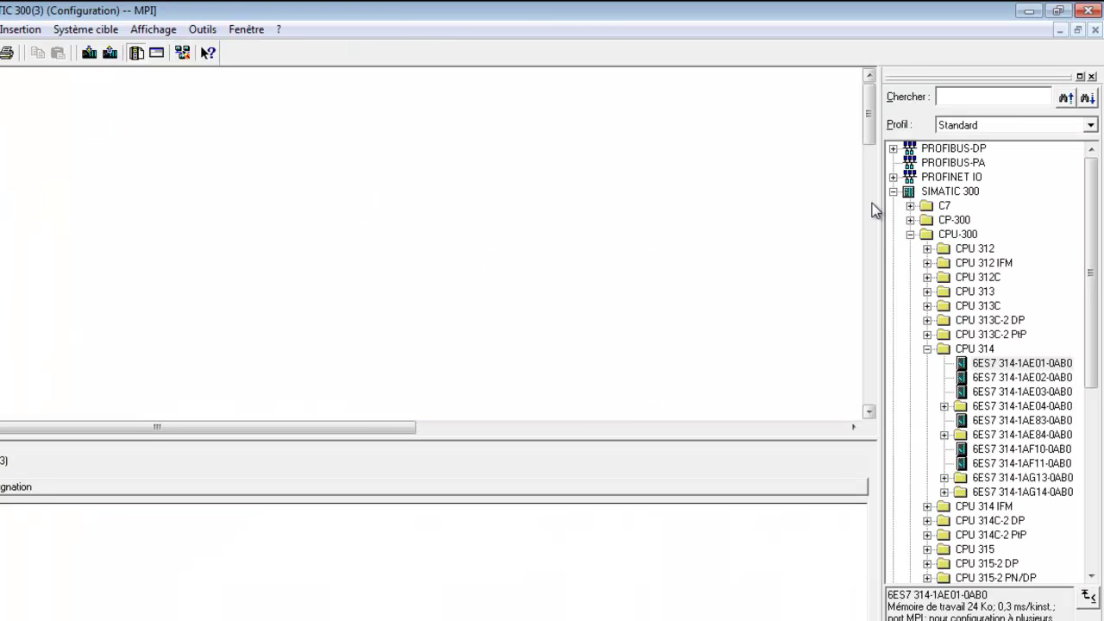
left_click(911, 234)
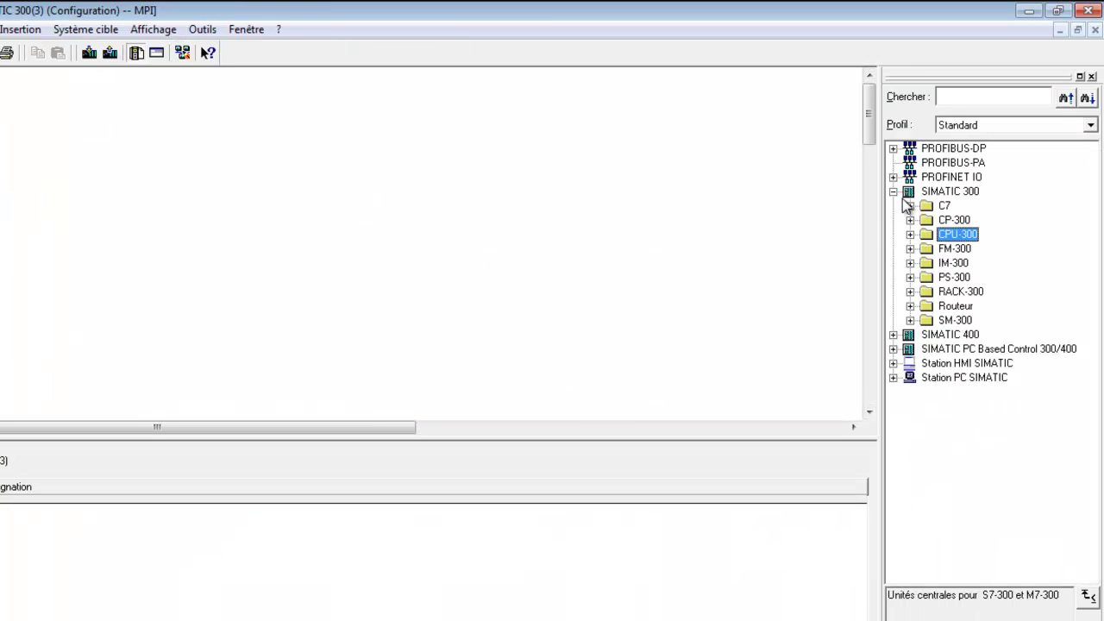
left_click(910, 292)
left_click_drag(984, 305, 767, 272)
left_click(910, 292)
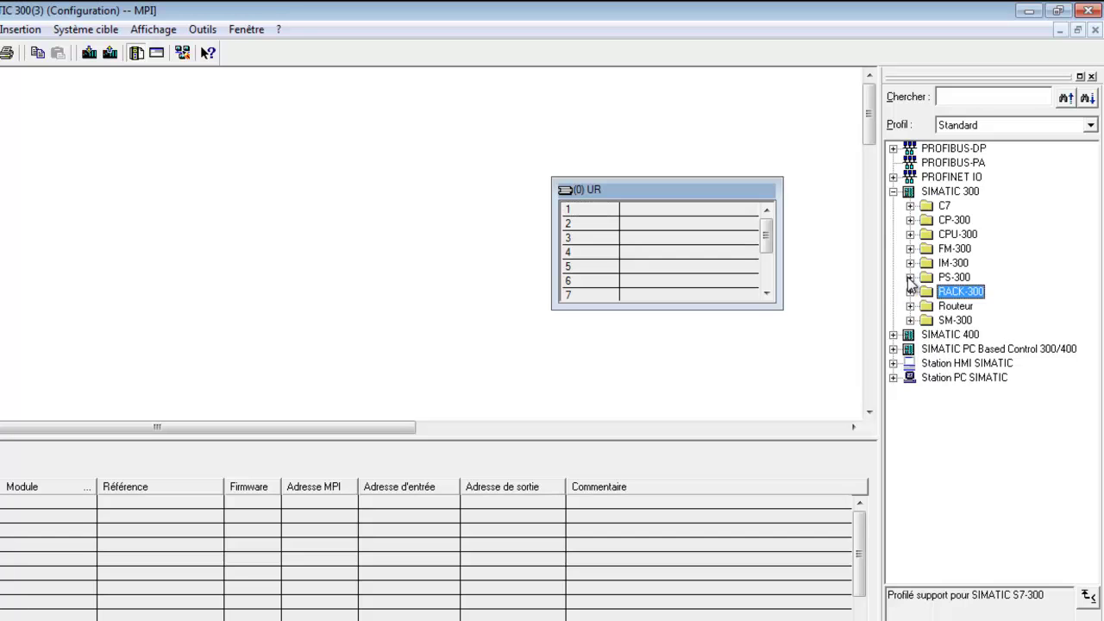
Save the third station with CPU 315 6ES7 315-1AF00-0AB0 in slot 2 and return to the MPI project's object list.
left_click(910, 234)
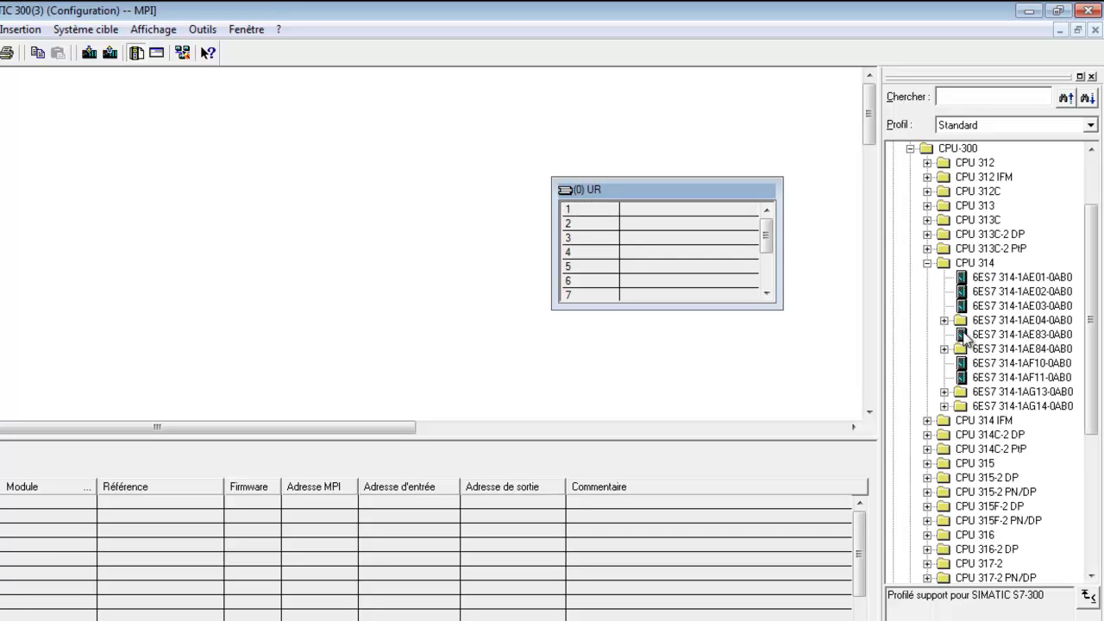
left_click(928, 262)
left_click(928, 320)
left_click_drag(993, 335, 703, 226)
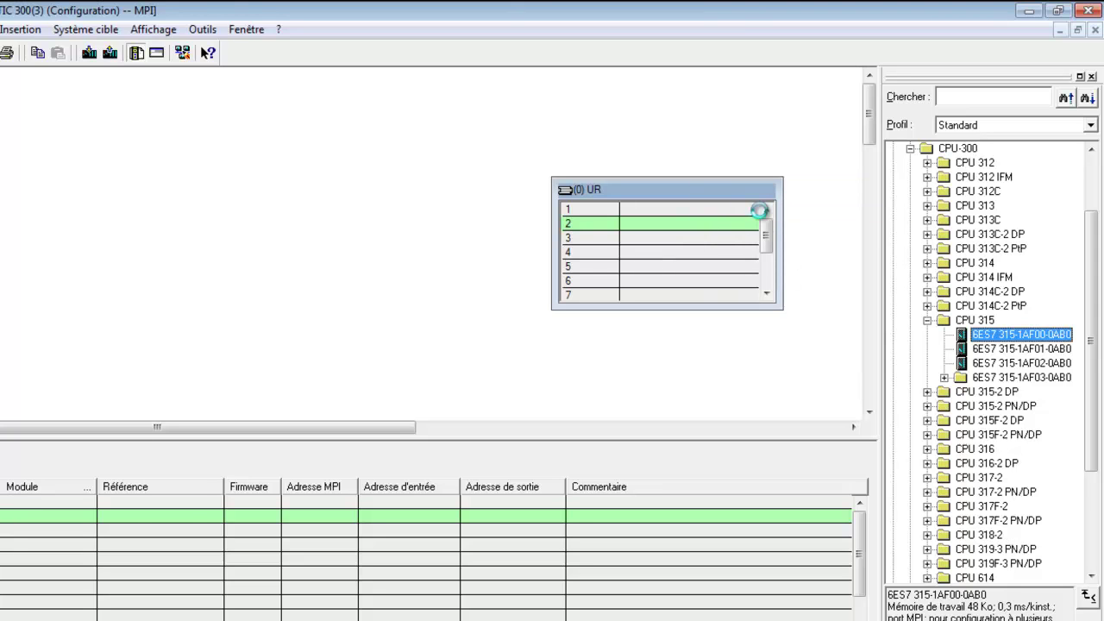
left_click(911, 149)
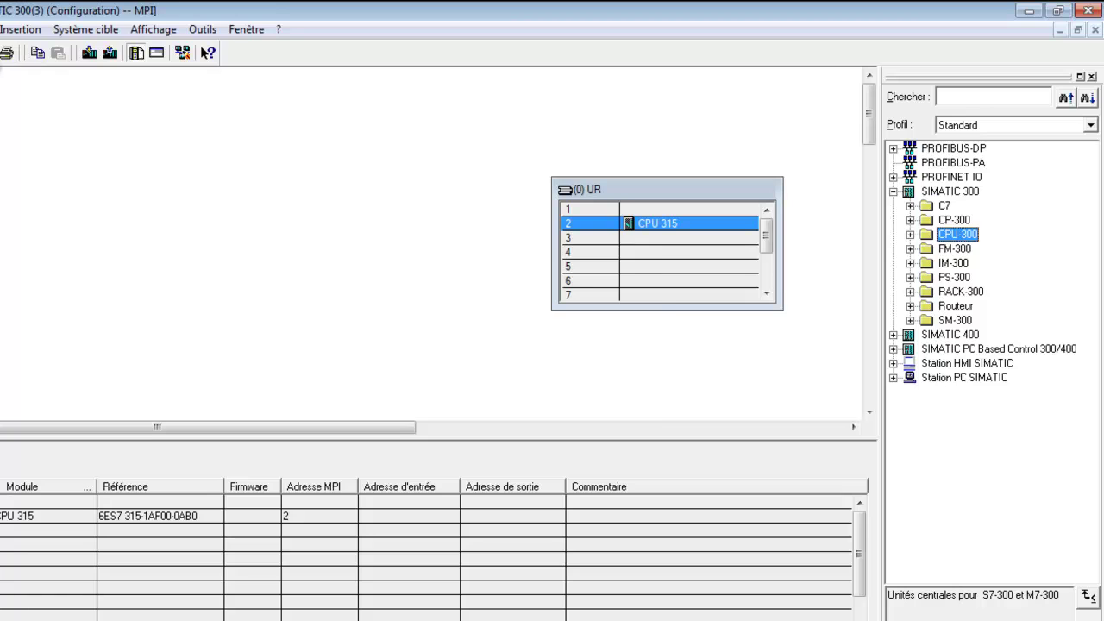
left_click(7, 53)
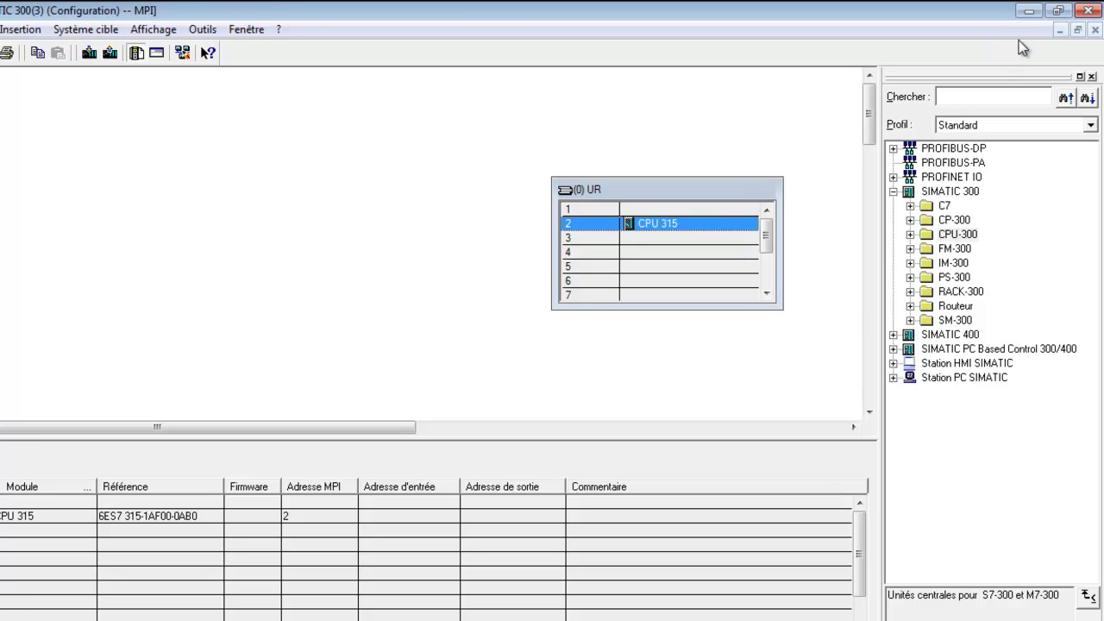
left_click(1030, 11)
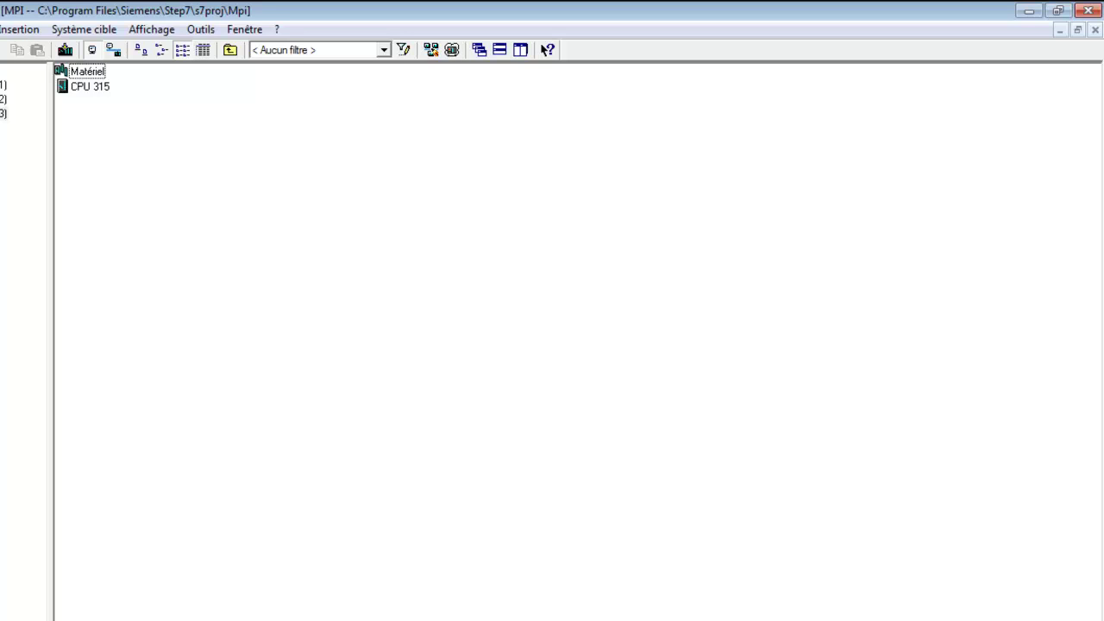
key("BackSpace")
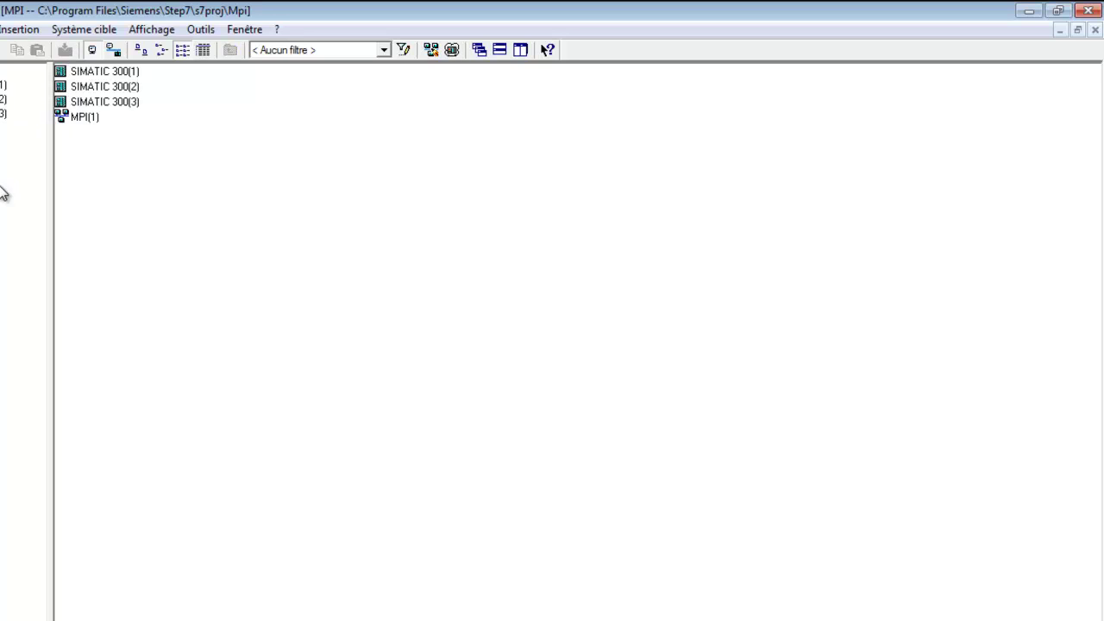
Open the MPI(1) network configuration and connect the CPU 313, CPU 314 and CPU 315 interfaces to the MPI(1) subnet.
left_click(81, 122)
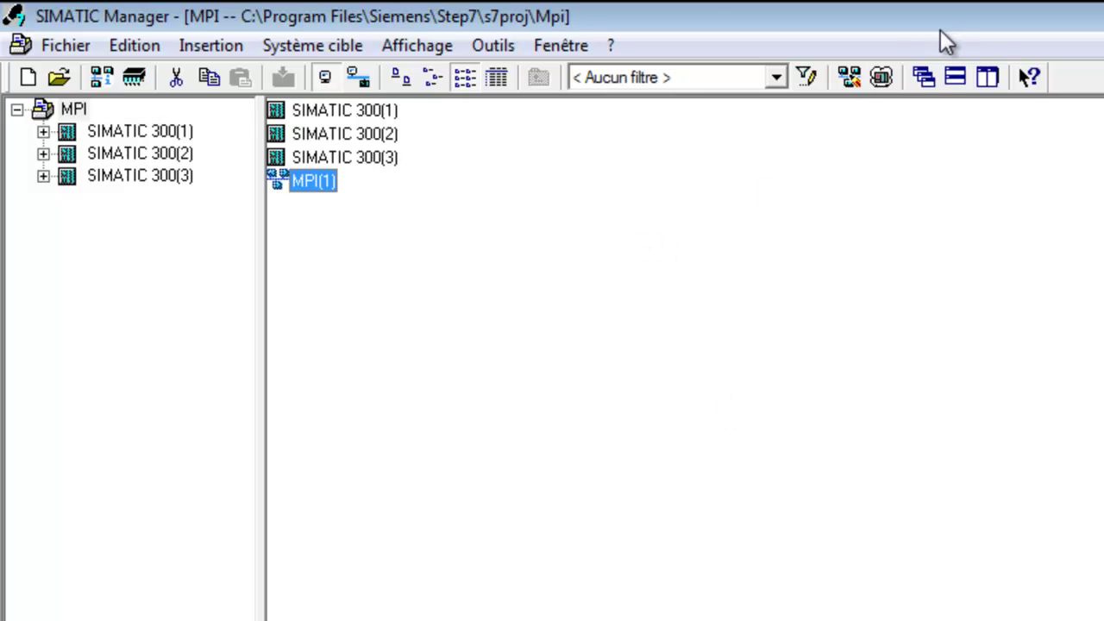
left_click(853, 78)
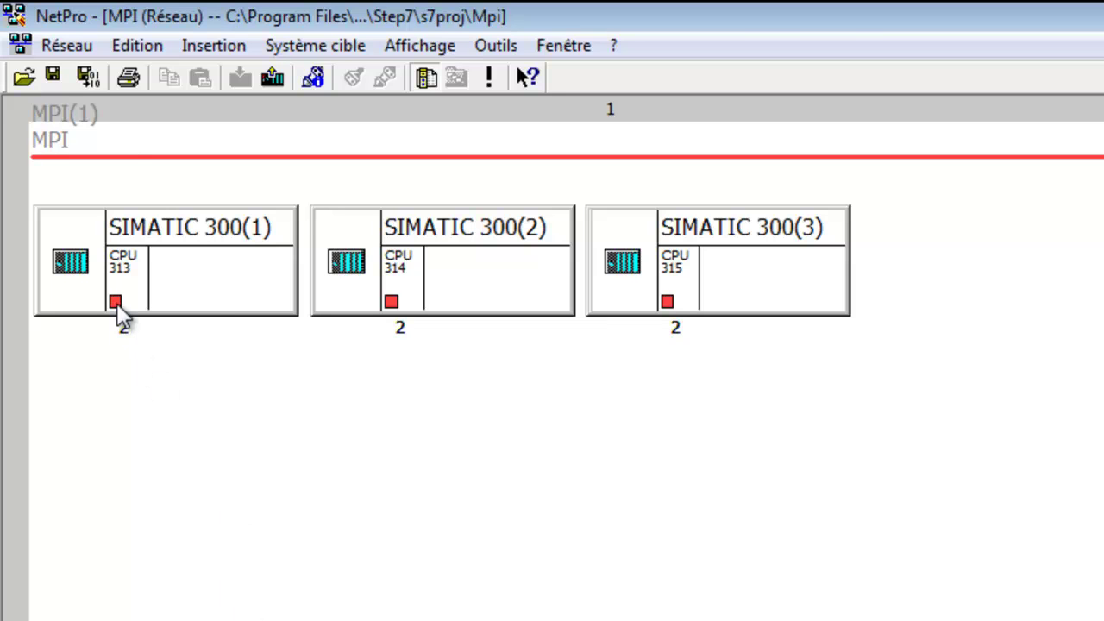
left_click_drag(116, 301, 116, 158)
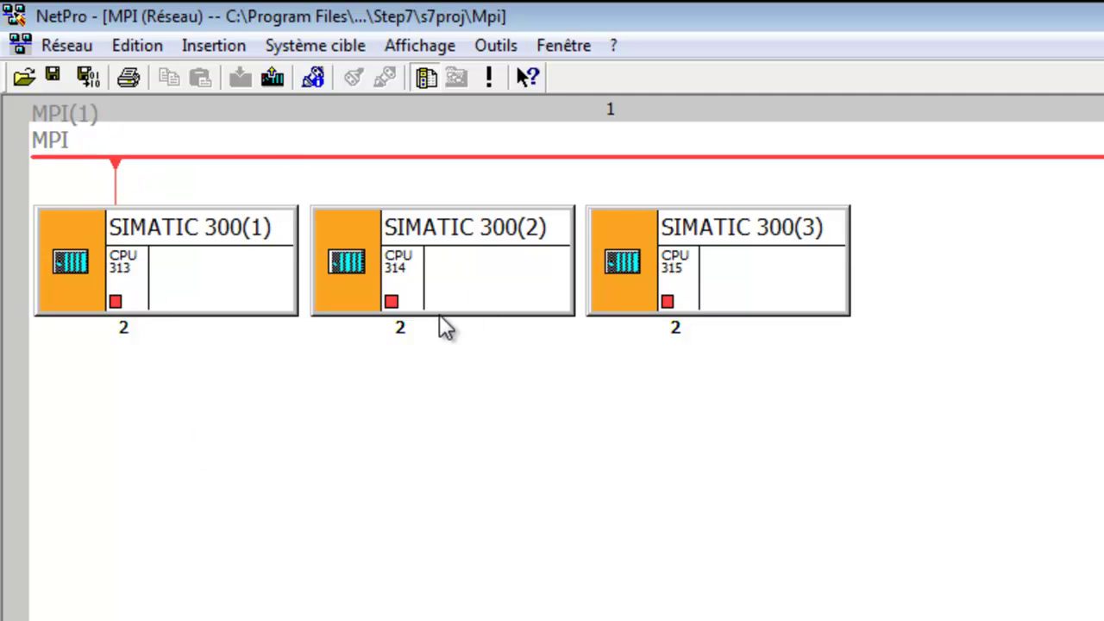
left_click_drag(392, 302, 374, 154)
left_click_drag(668, 302, 669, 158)
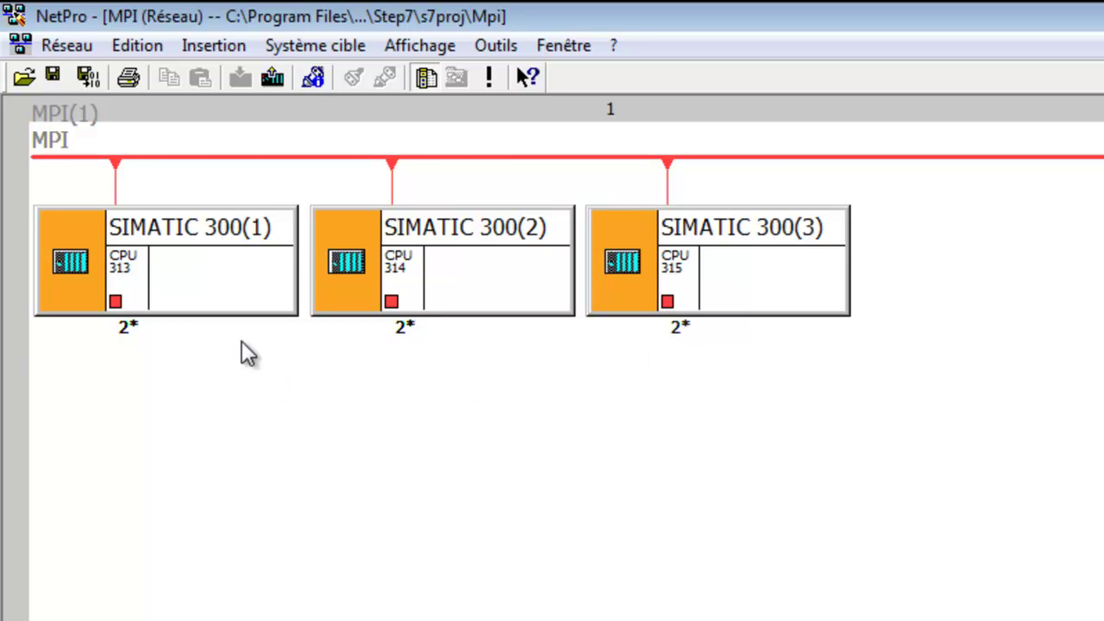
Try to save and compile the network, compiling modifications only, and close the consistency check results.
left_click(88, 77)
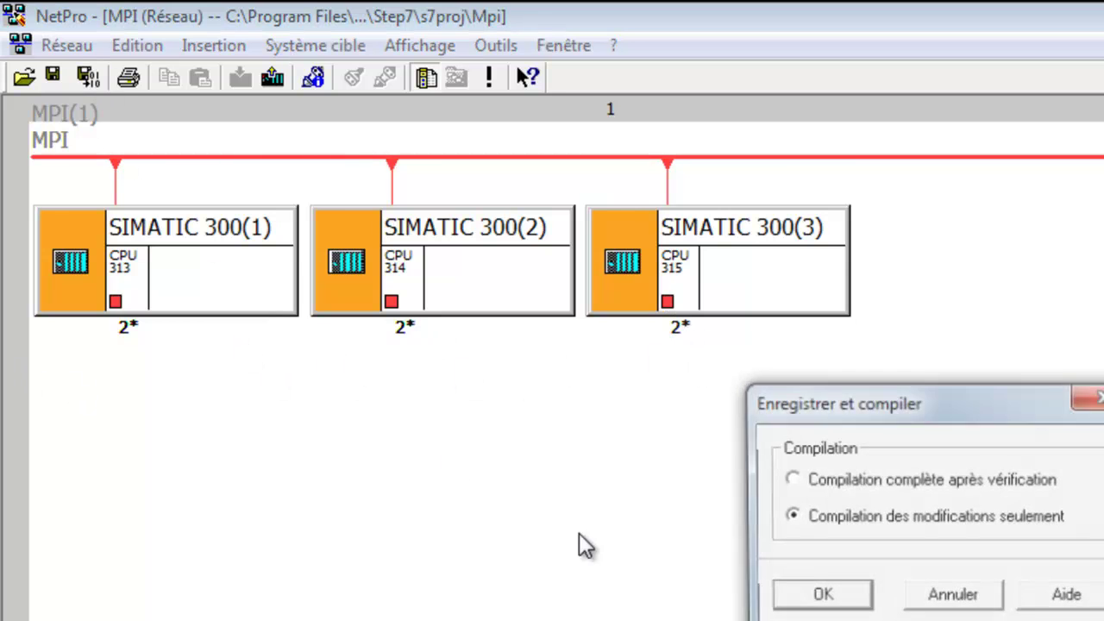
left_click(825, 596)
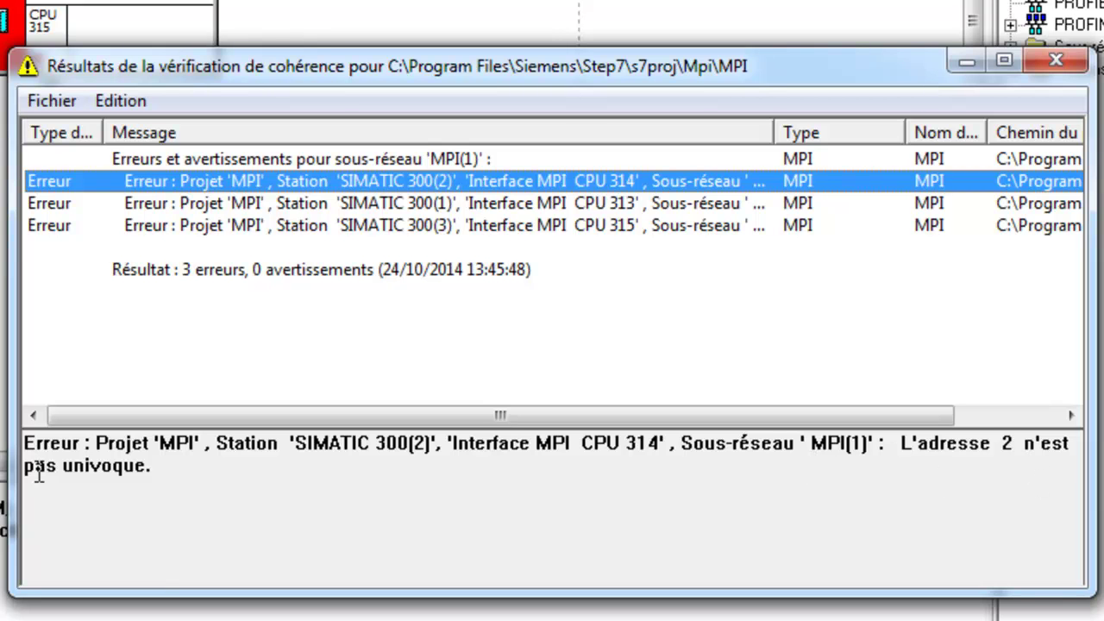
left_click(1038, 64)
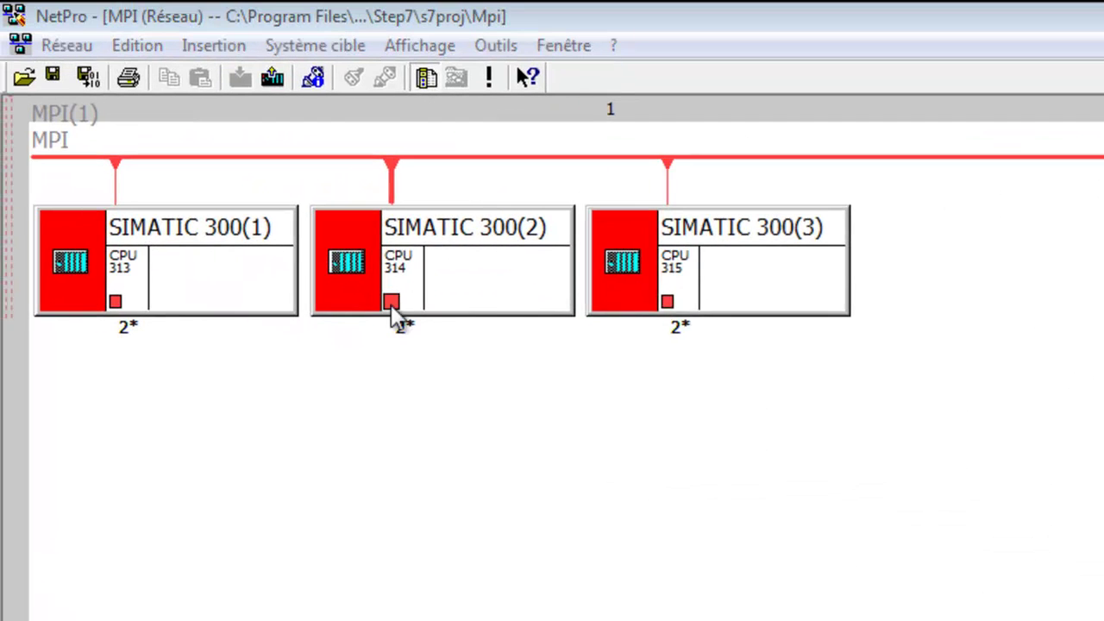
Set the MPI address of CPU 314 in SIMATIC 300(2) to 3.
double_click(392, 302)
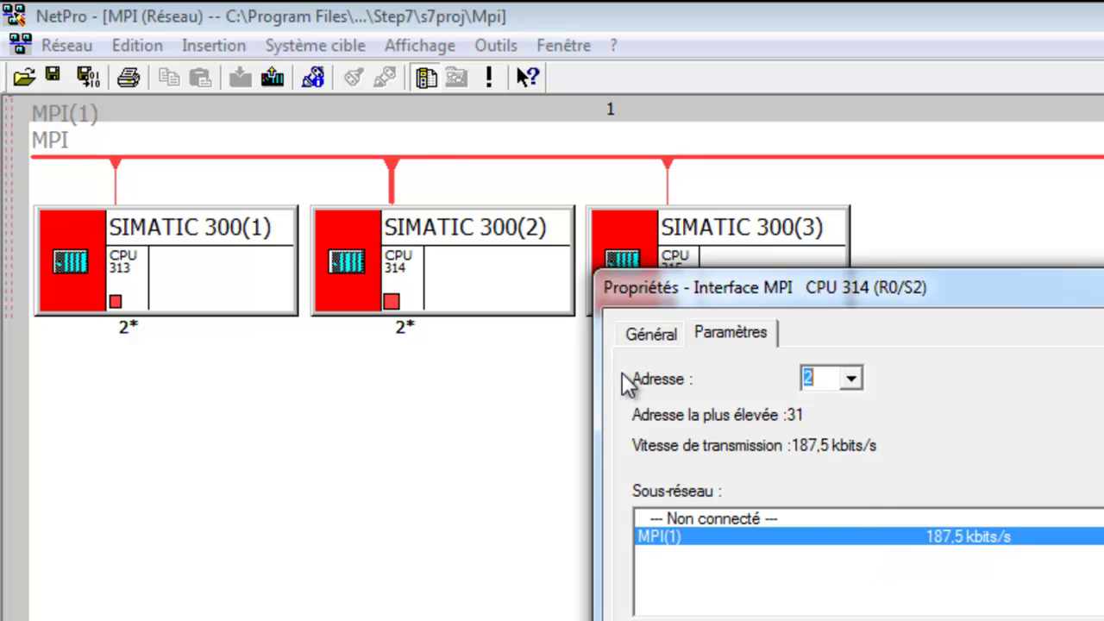
left_click(852, 378)
left_click(830, 419)
key("Return")
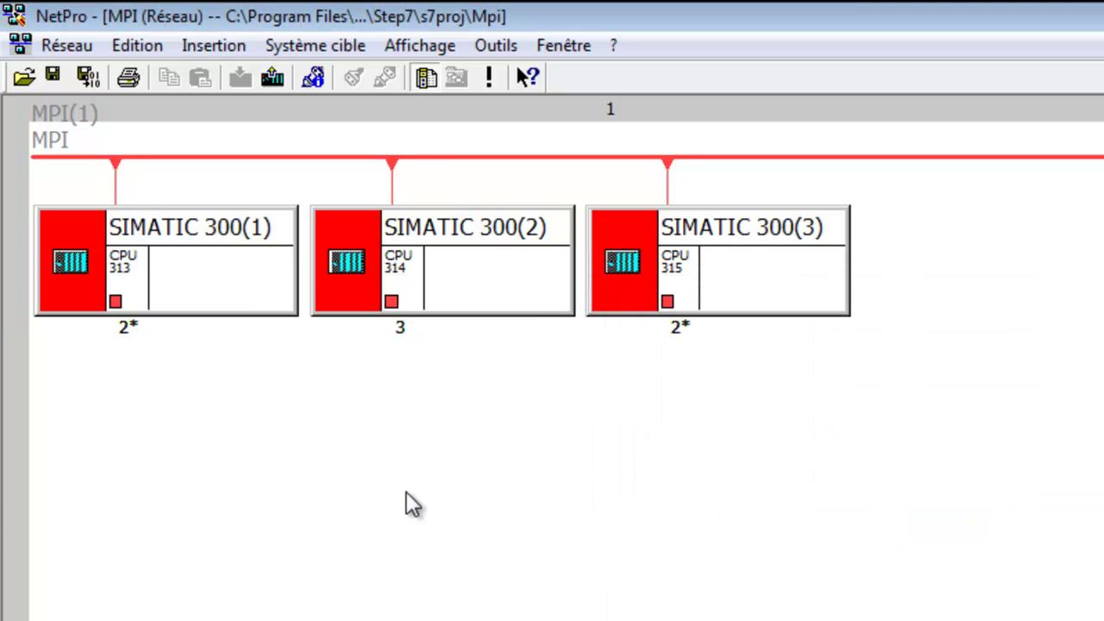
Set the MPI address of CPU 315 in SIMATIC 300(3) to 4 and reconnect its interface to the MPI(1) subnet.
double_click(669, 302)
left_click(851, 380)
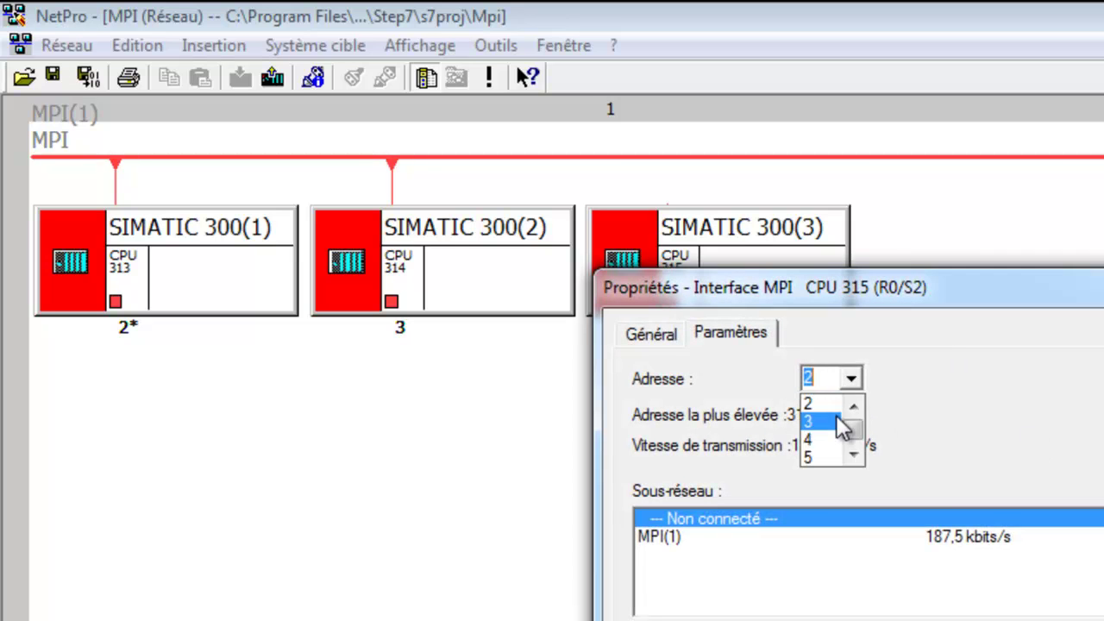
left_click(830, 442)
key("Return")
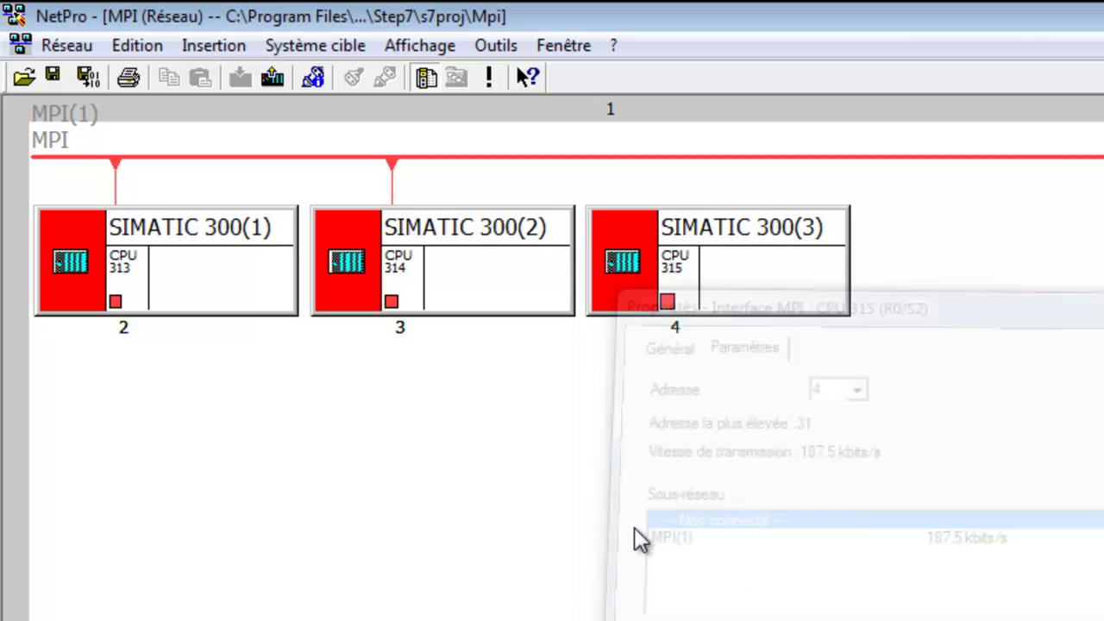
left_click_drag(669, 301, 670, 159)
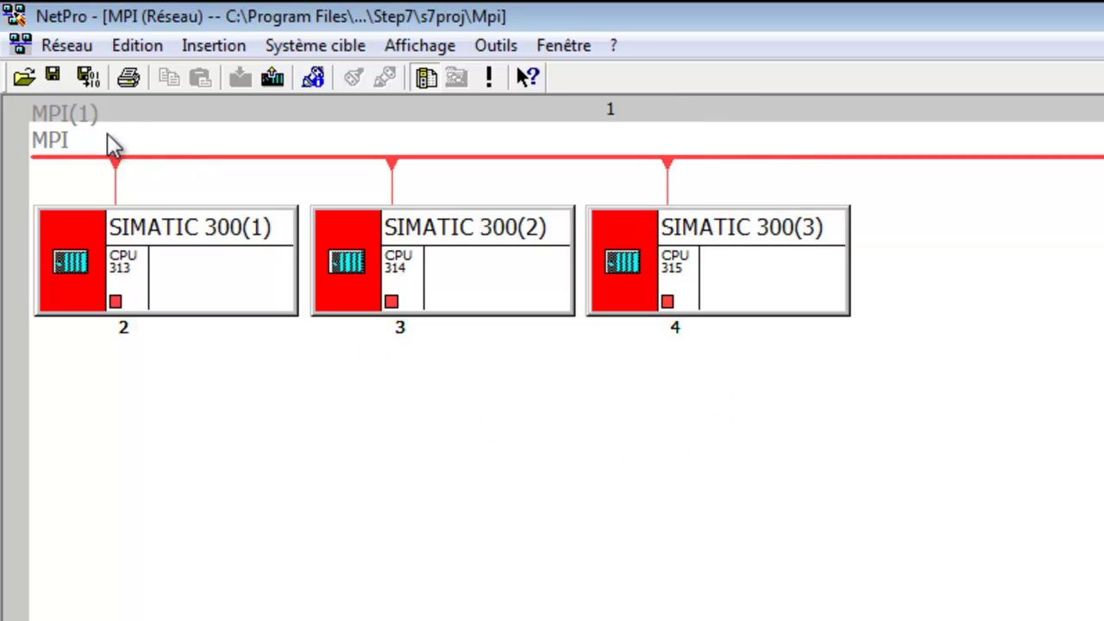
Save and compile the readdressed network with modifications only, then close the consistency check results.
left_click(88, 77)
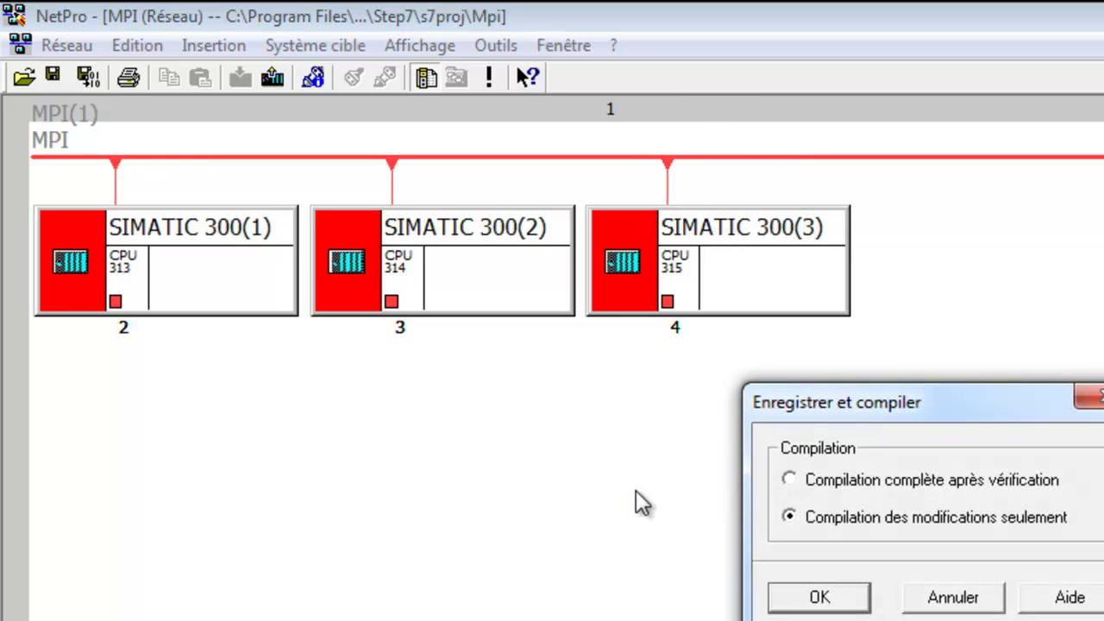
left_click(816, 592)
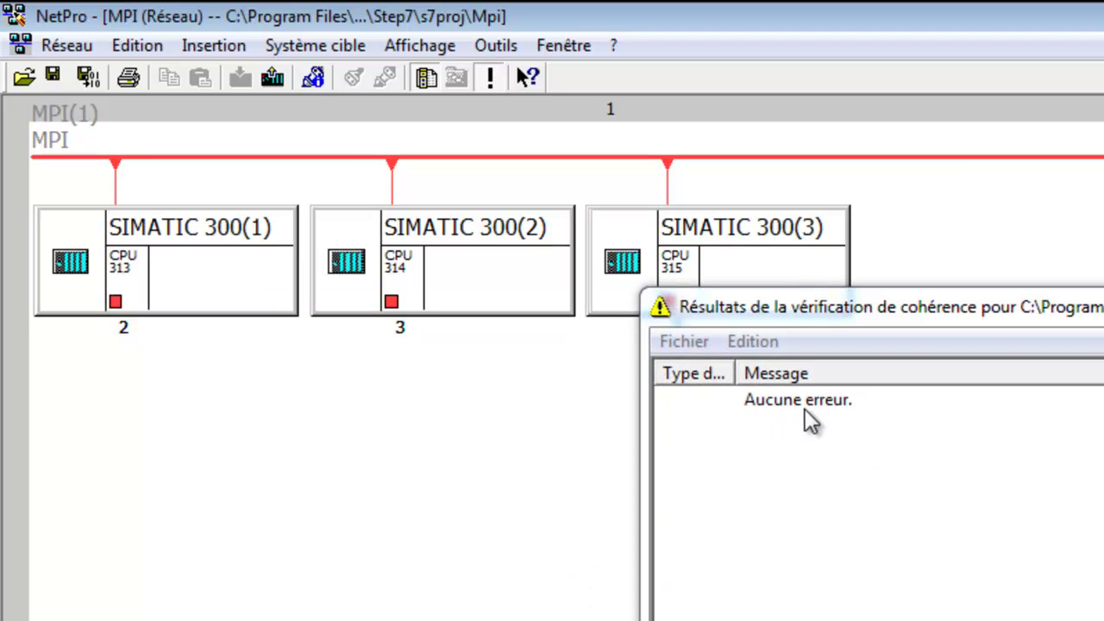
key("alt+F4")
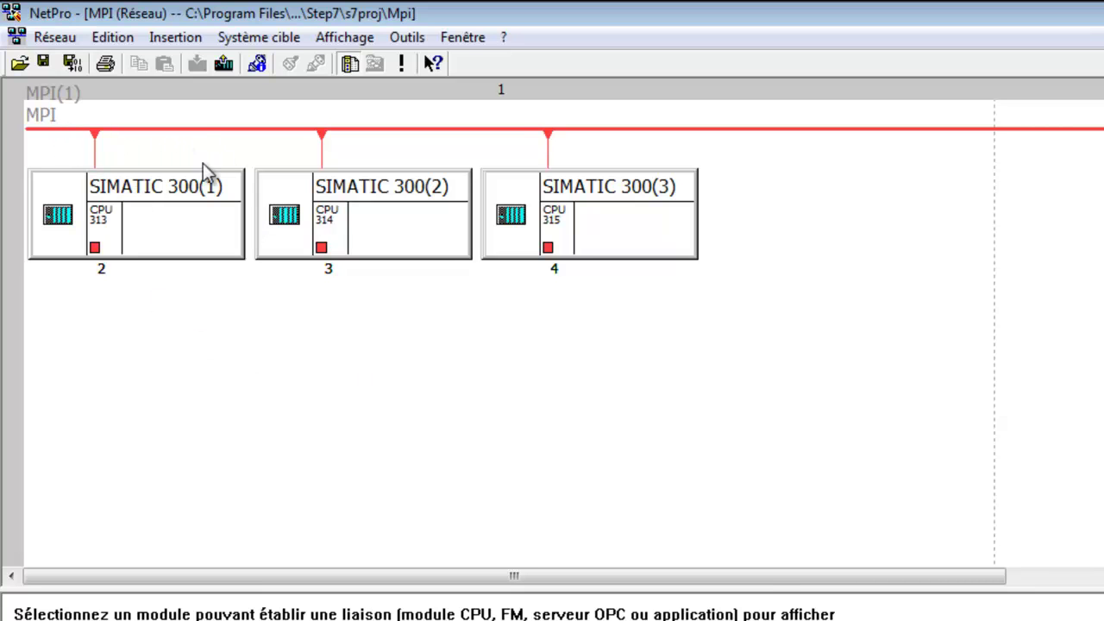
Open the global data definition table for the MPI(1) subnet and maximize its window.
left_click(199, 131)
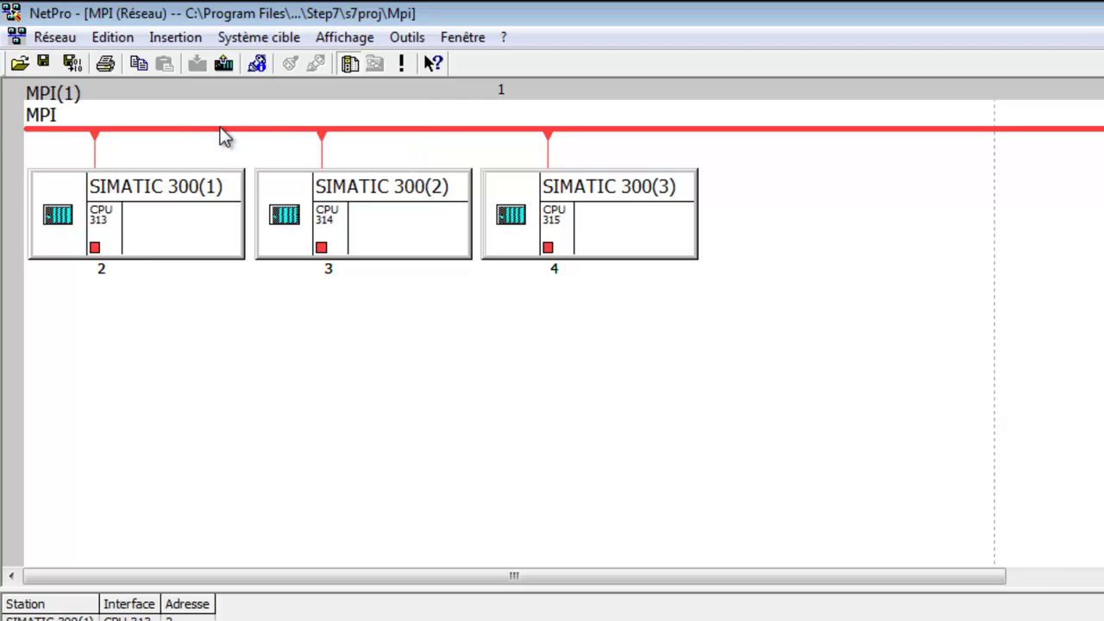
right_click(231, 131)
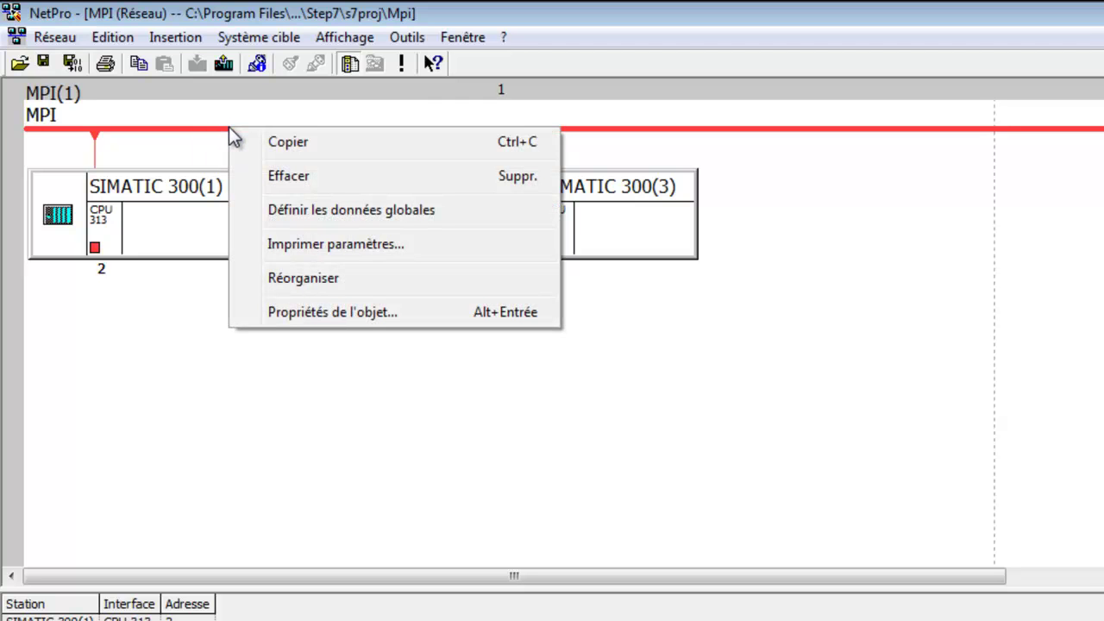
left_click(379, 218)
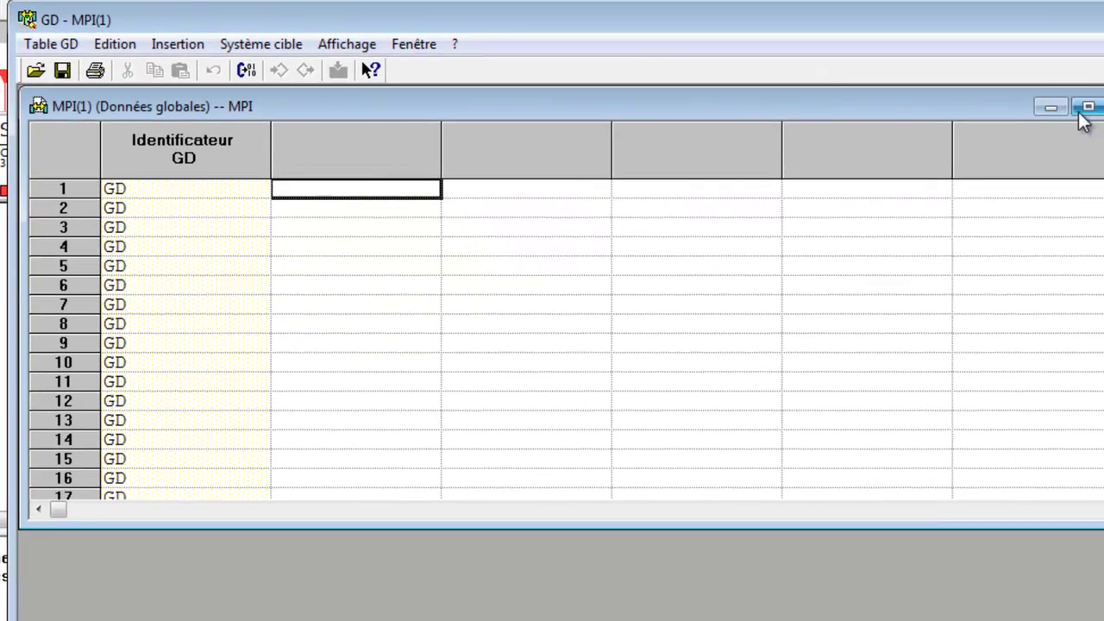
left_click(1085, 109)
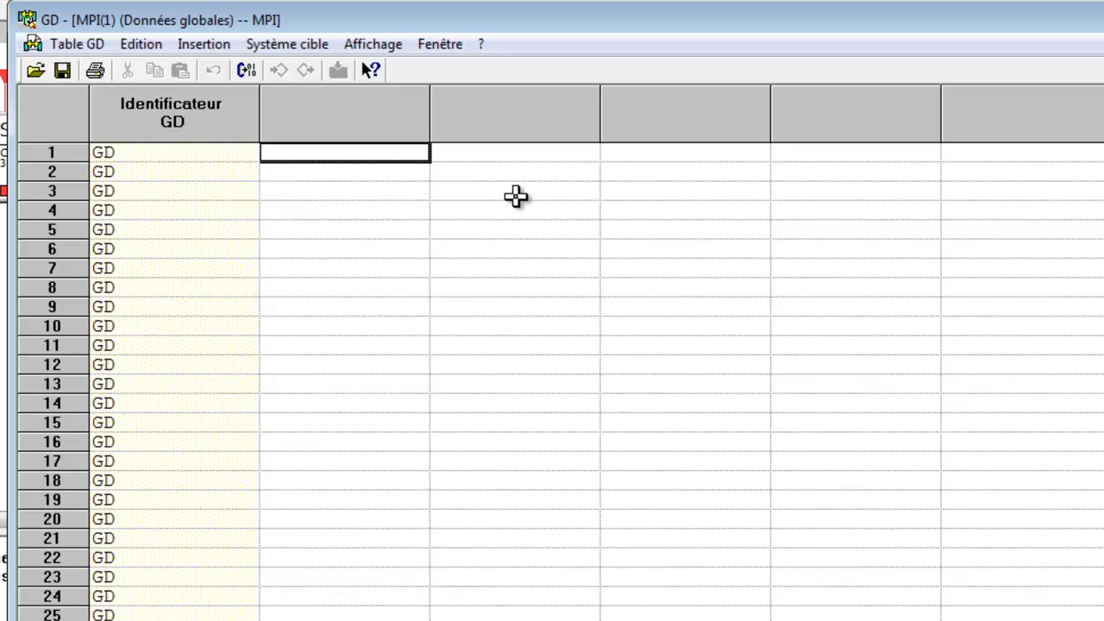
Assign CPU 313 of SIMATIC 300(1) to the first empty column of the global data table.
left_click(338, 112)
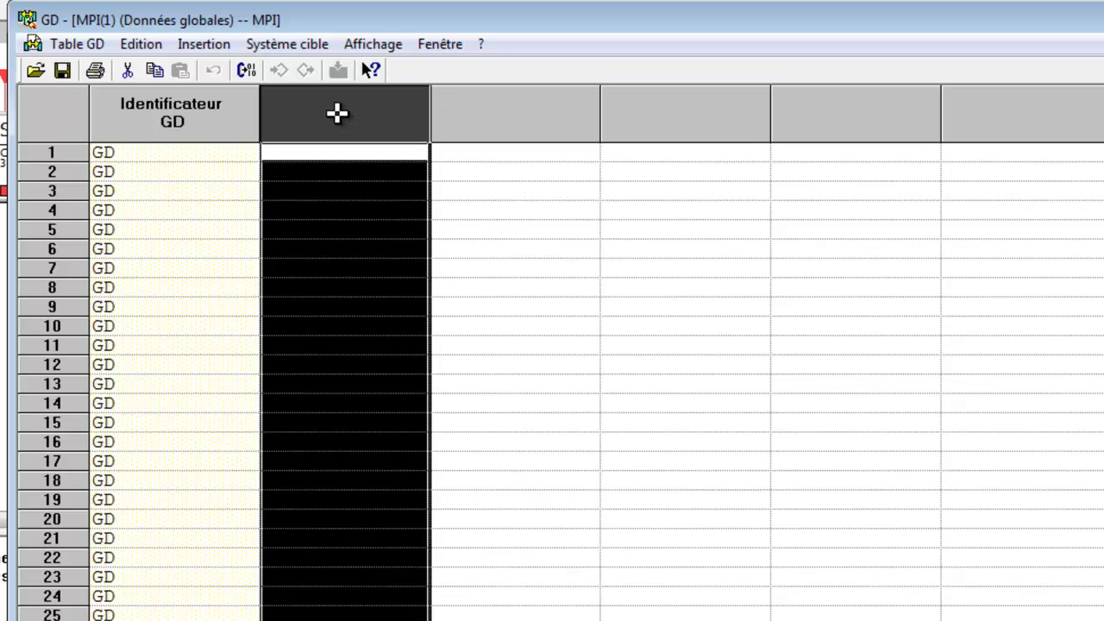
right_click(336, 110)
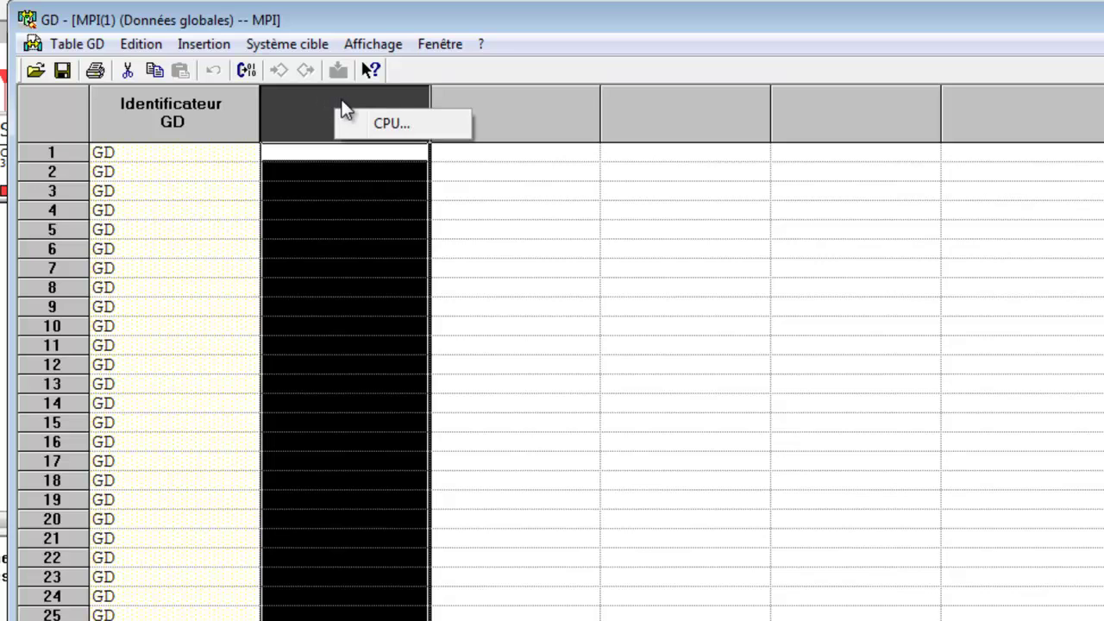
left_click(354, 126)
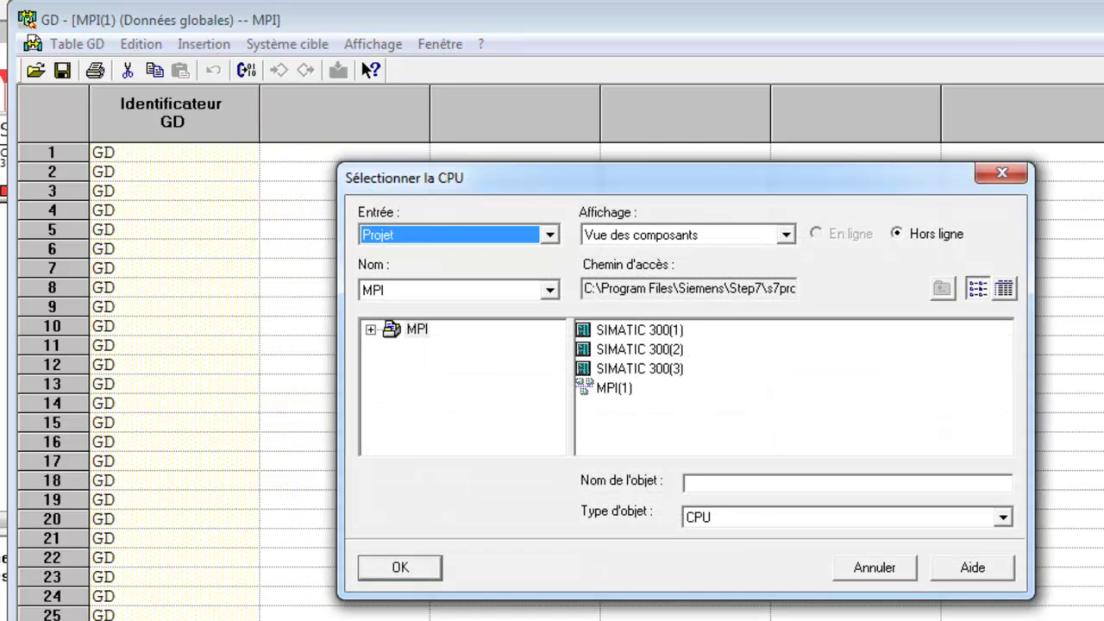
left_click(624, 332)
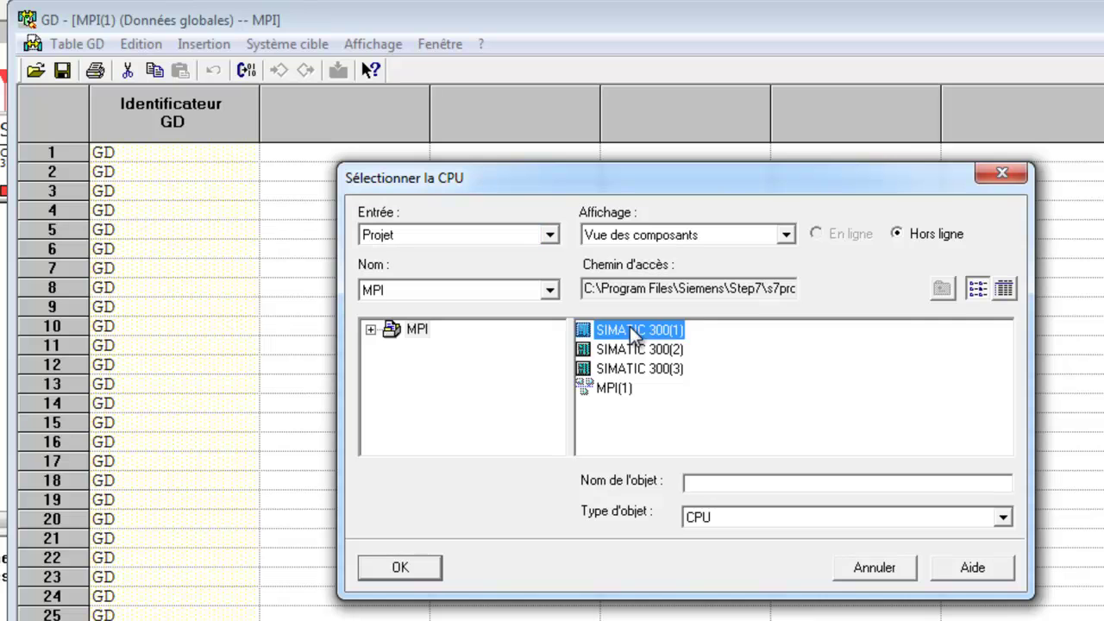
left_click(396, 568)
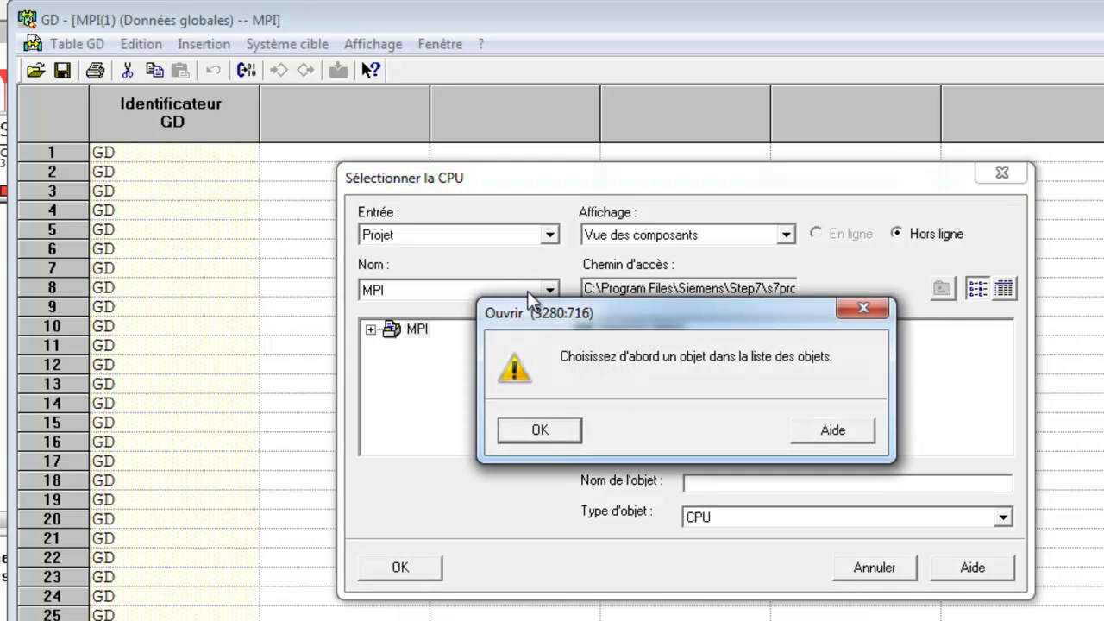
left_click(569, 432)
left_click(371, 328)
left_click(393, 347)
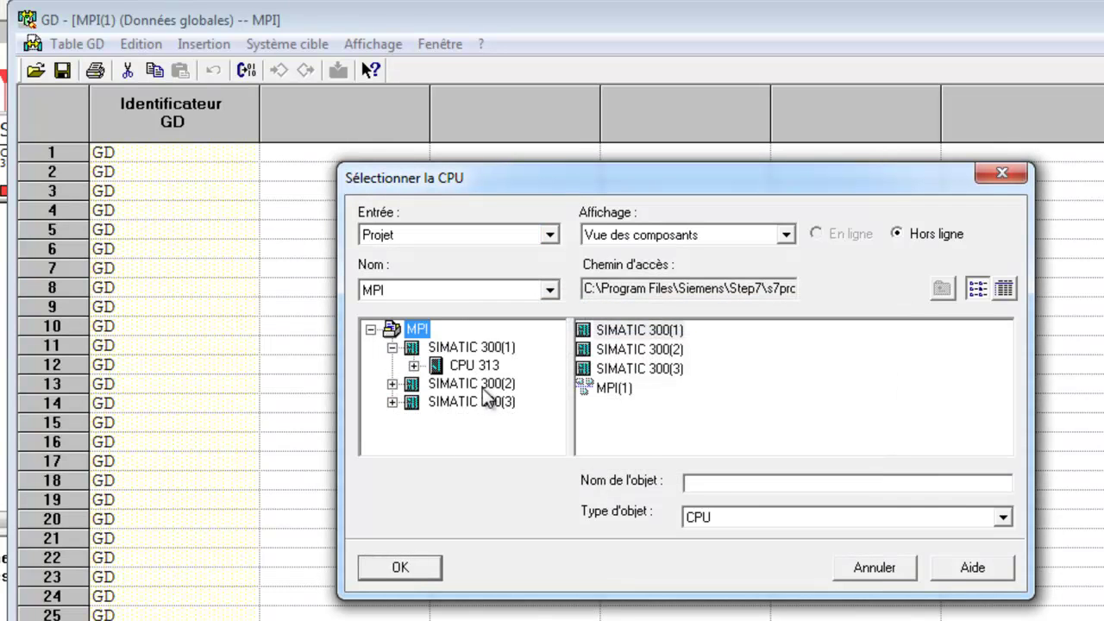
left_click(468, 367)
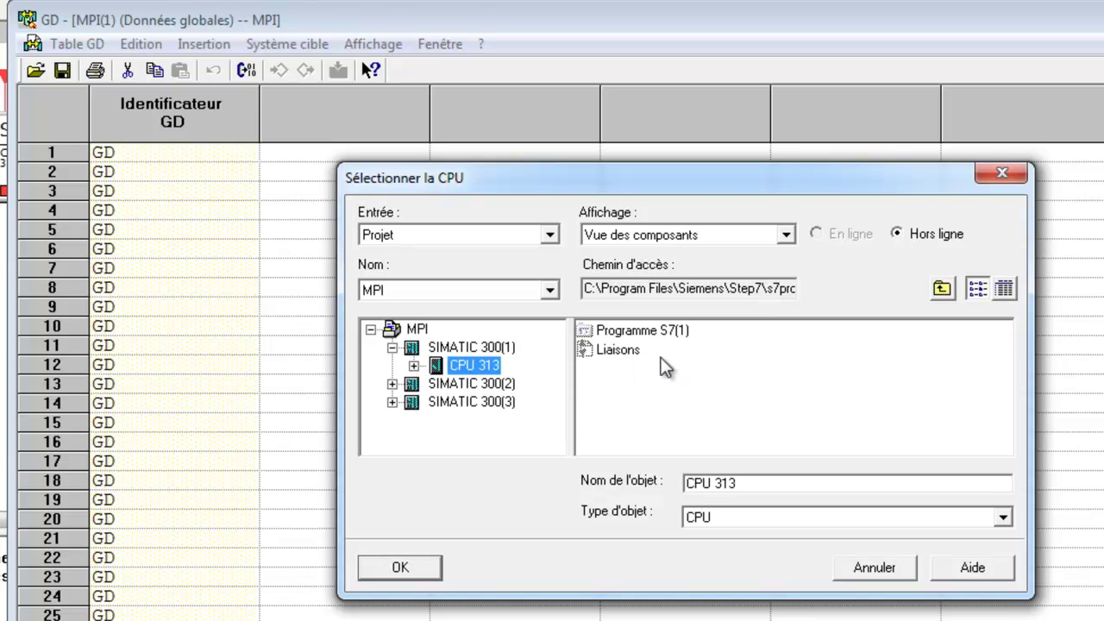
left_click(426, 574)
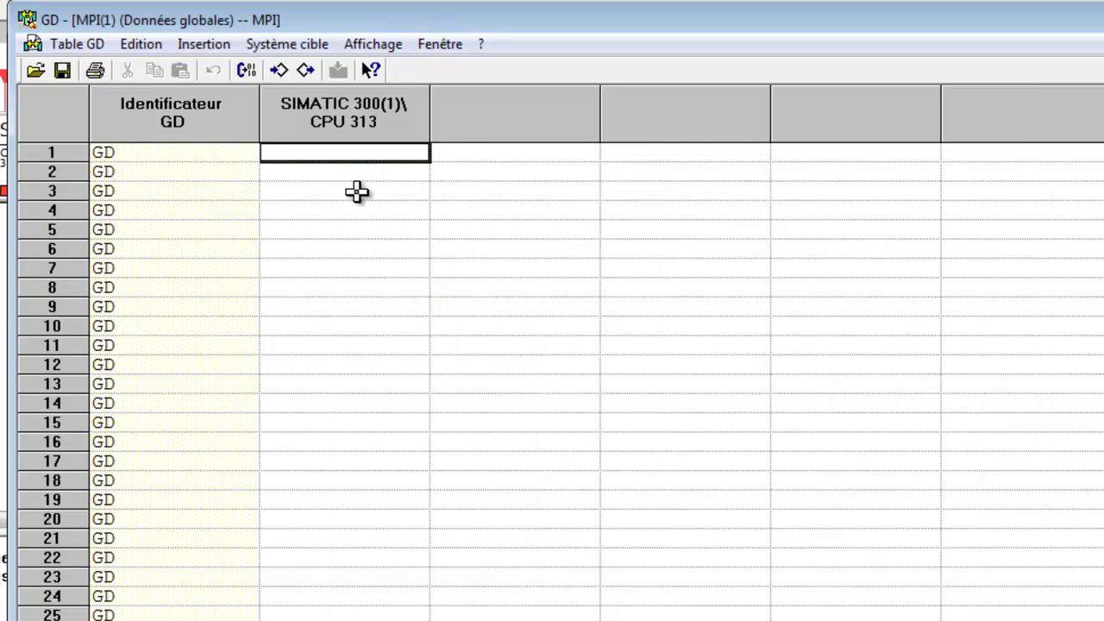
Assign CPU 314 of SIMATIC 300(2) to the second CPU column of the global data table.
right_click(465, 128)
left_click(496, 104)
right_click(506, 111)
left_click(530, 115)
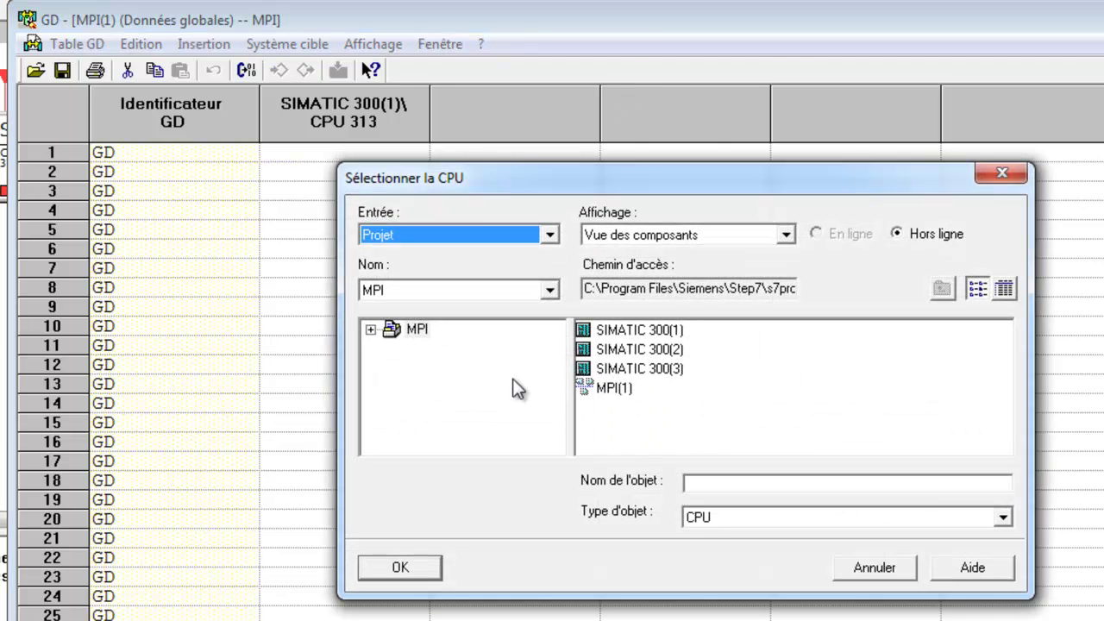
left_click(609, 348)
left_click(370, 330)
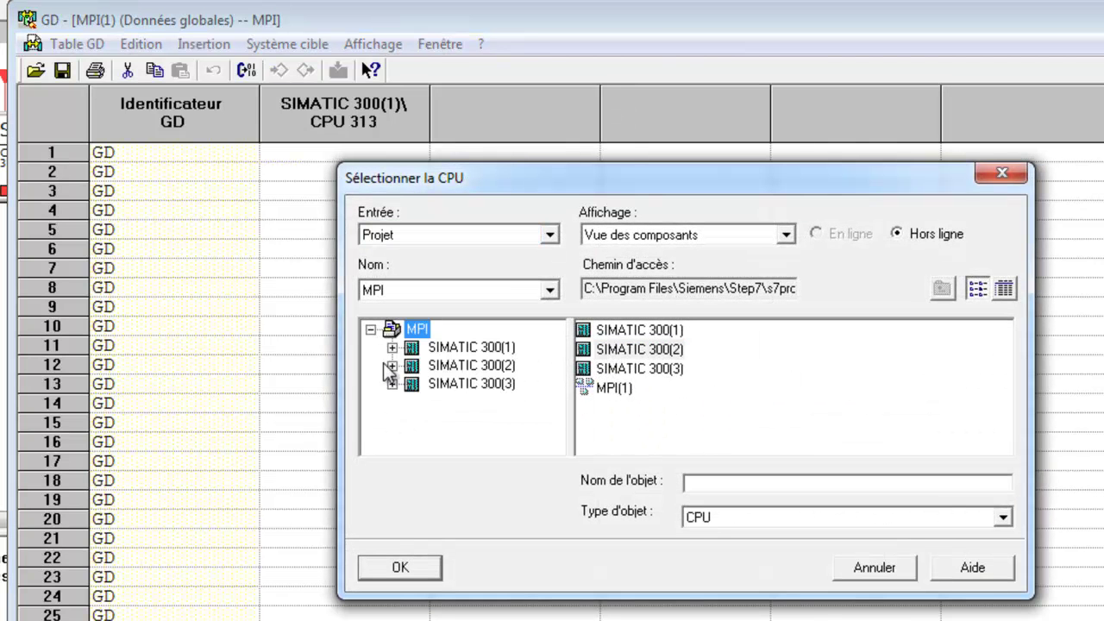
left_click(393, 365)
left_click(458, 366)
left_click(474, 383)
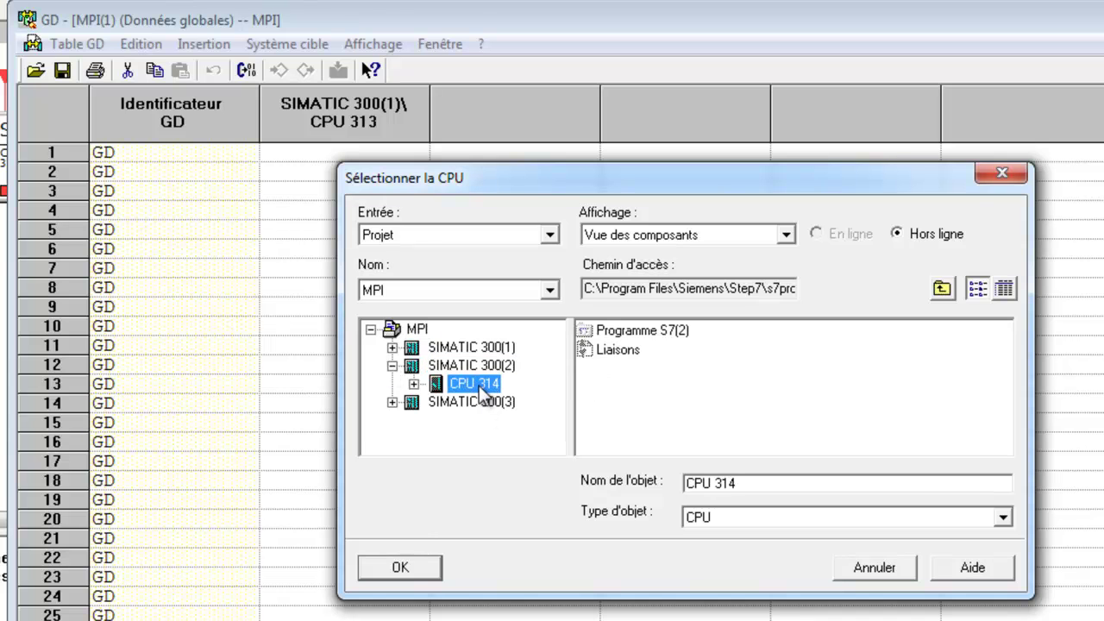
left_click(401, 567)
Assign CPU 315 of SIMATIC 300(3) to the third CPU column of the global data table.
right_click(713, 103)
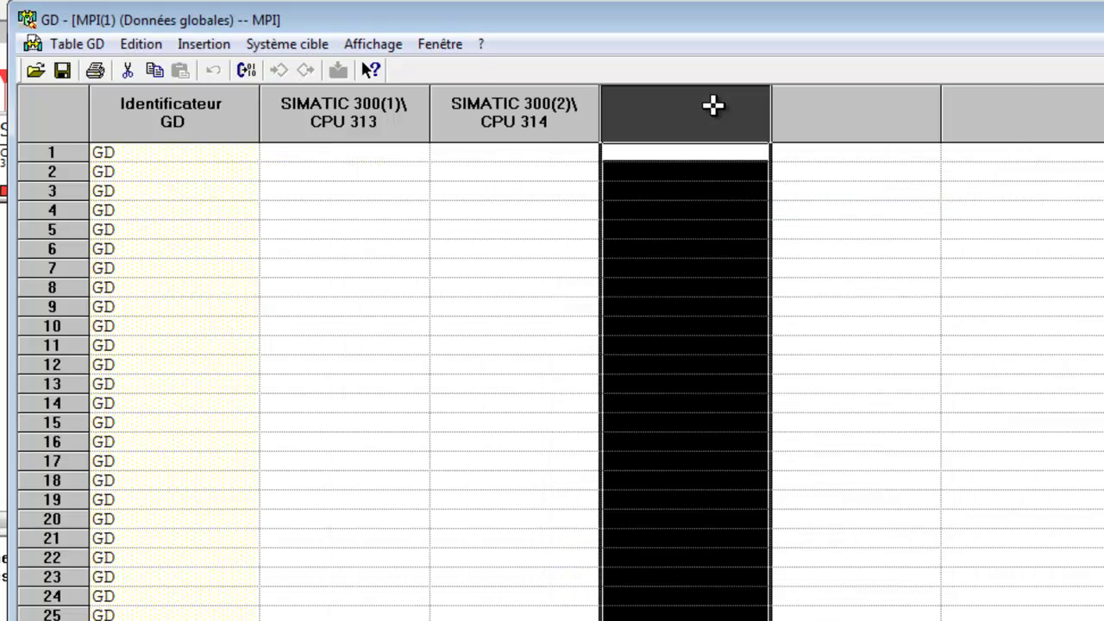
left_click(776, 123)
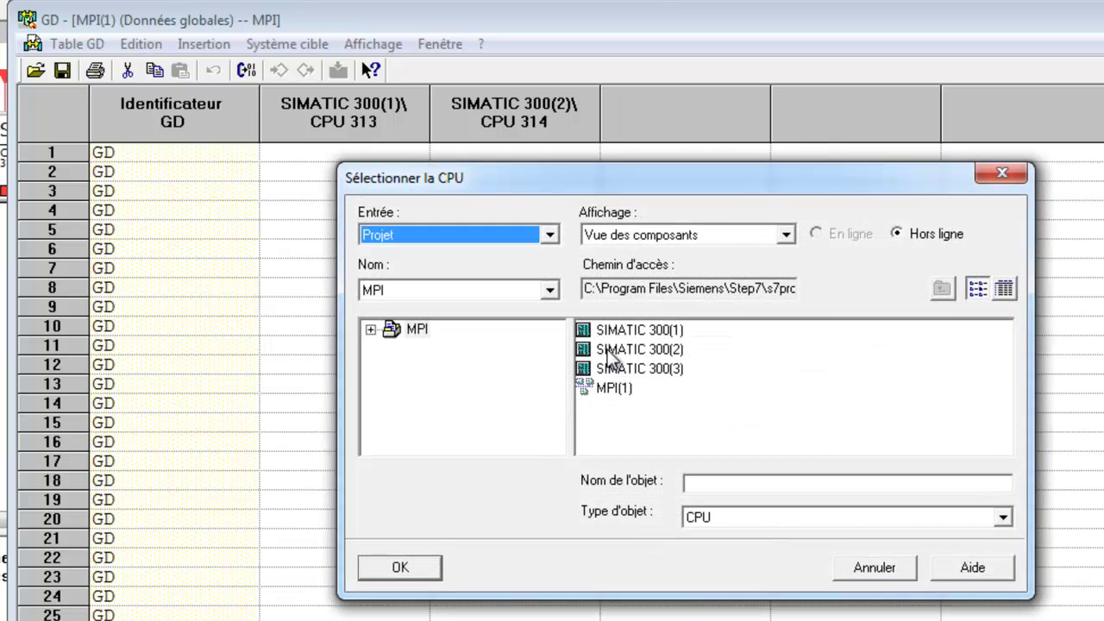
left_click(638, 368)
left_click(370, 328)
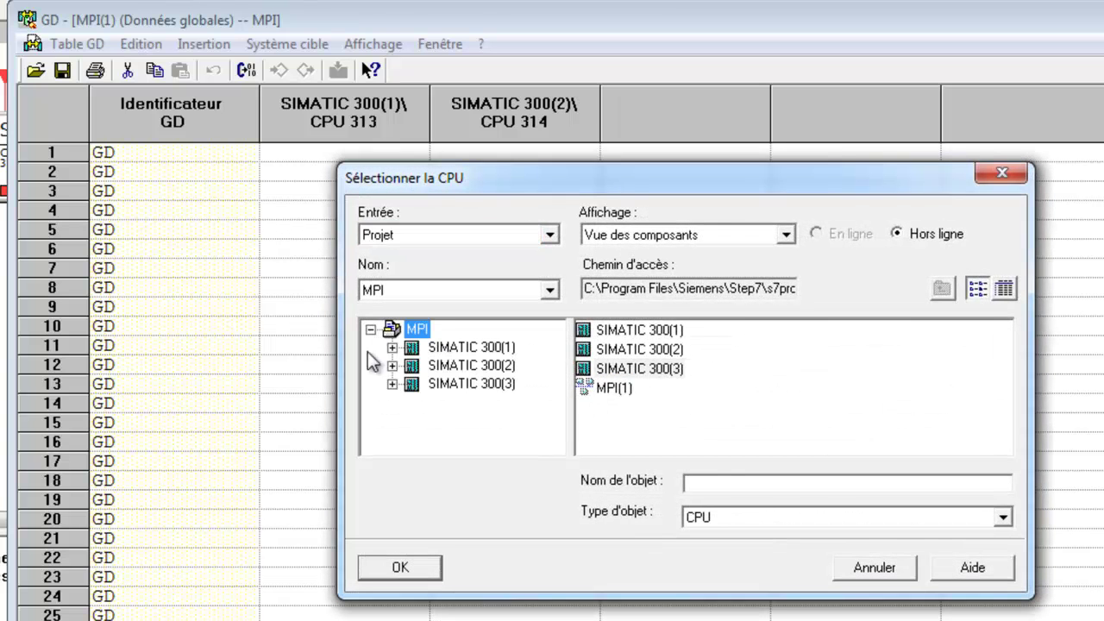
left_click(393, 384)
left_click(462, 402)
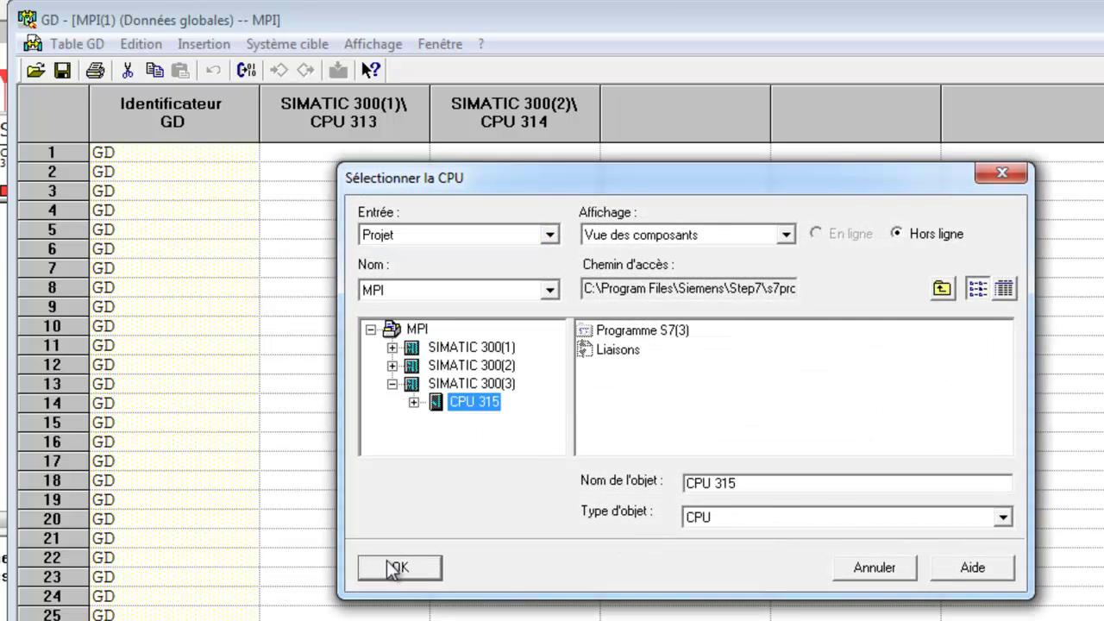
left_click(398, 568)
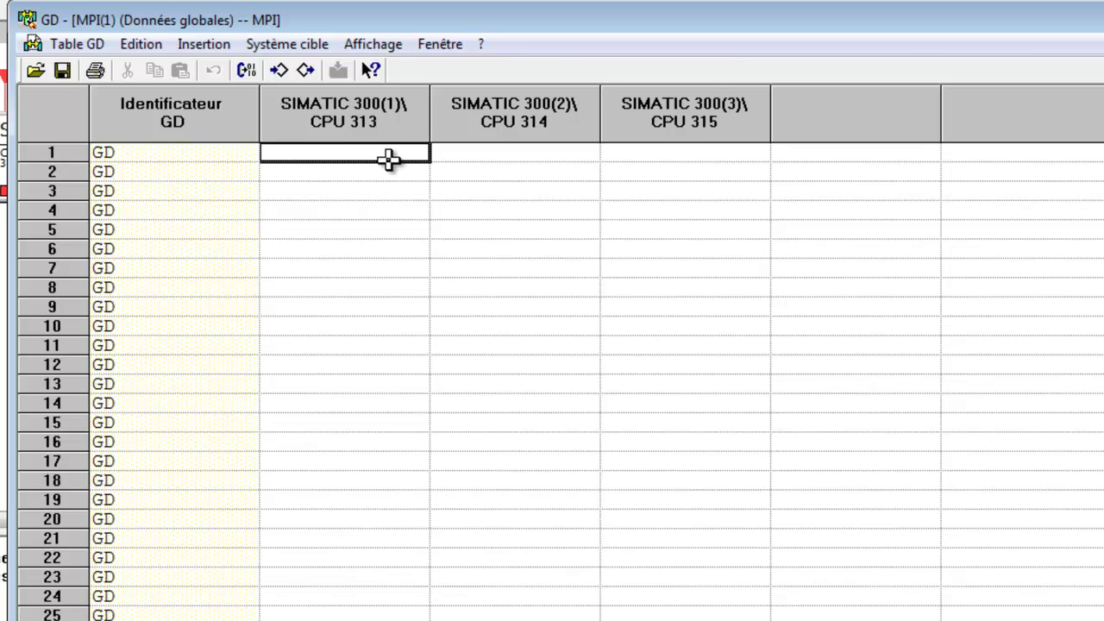
Enter QW0 as the row 1 address of CPU 313, and replace it with QB0.
type("d")
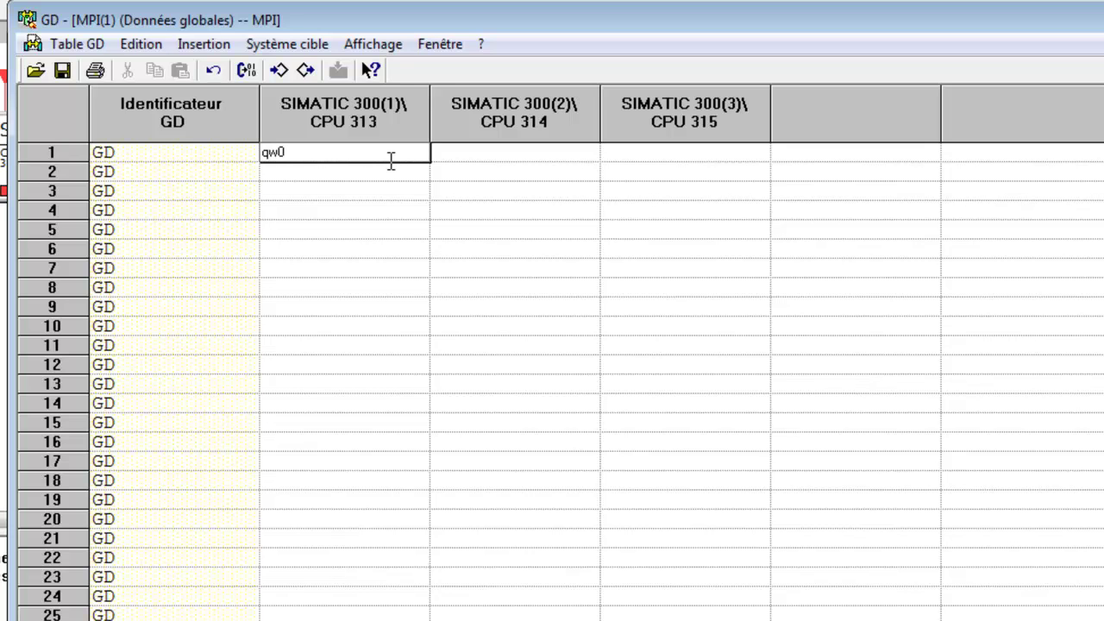
key("Return")
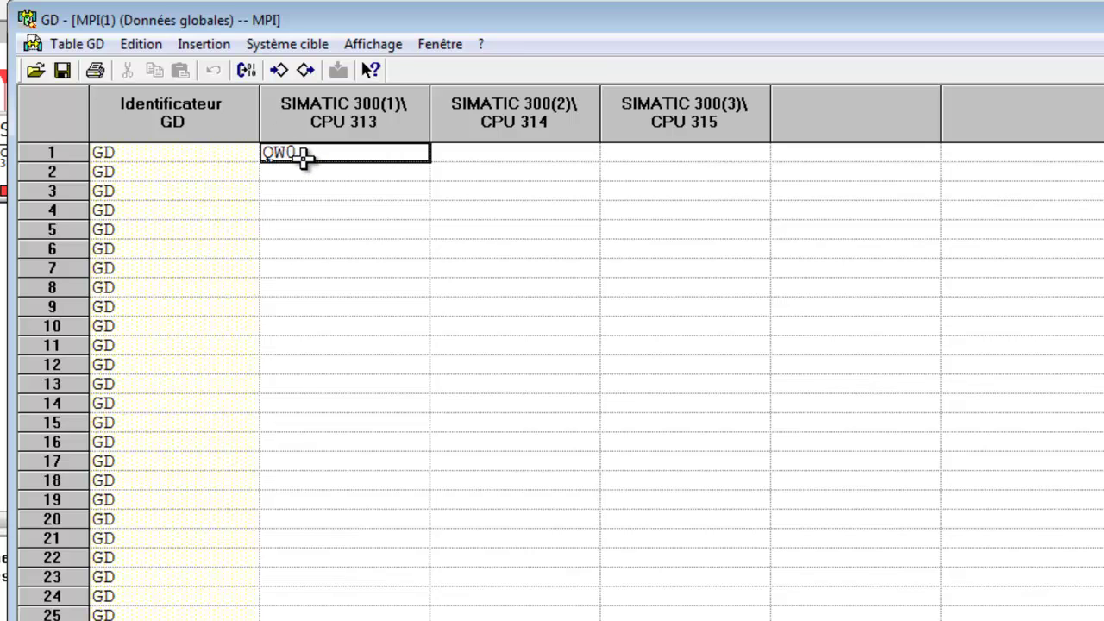
key("ctrl+d")
type("qb")
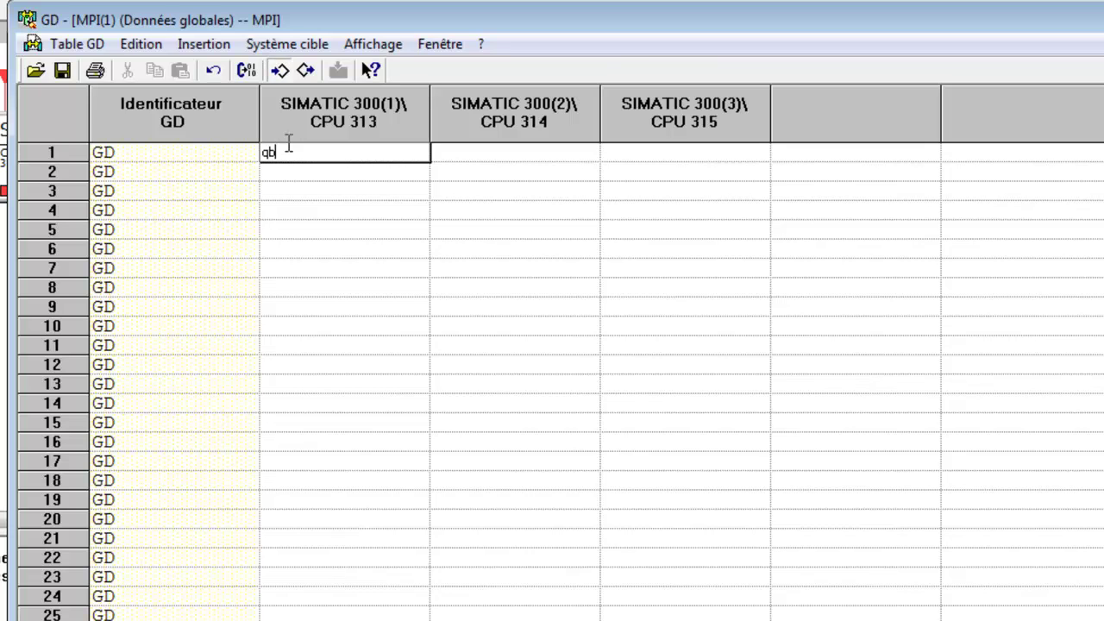
type("0")
key("Return")
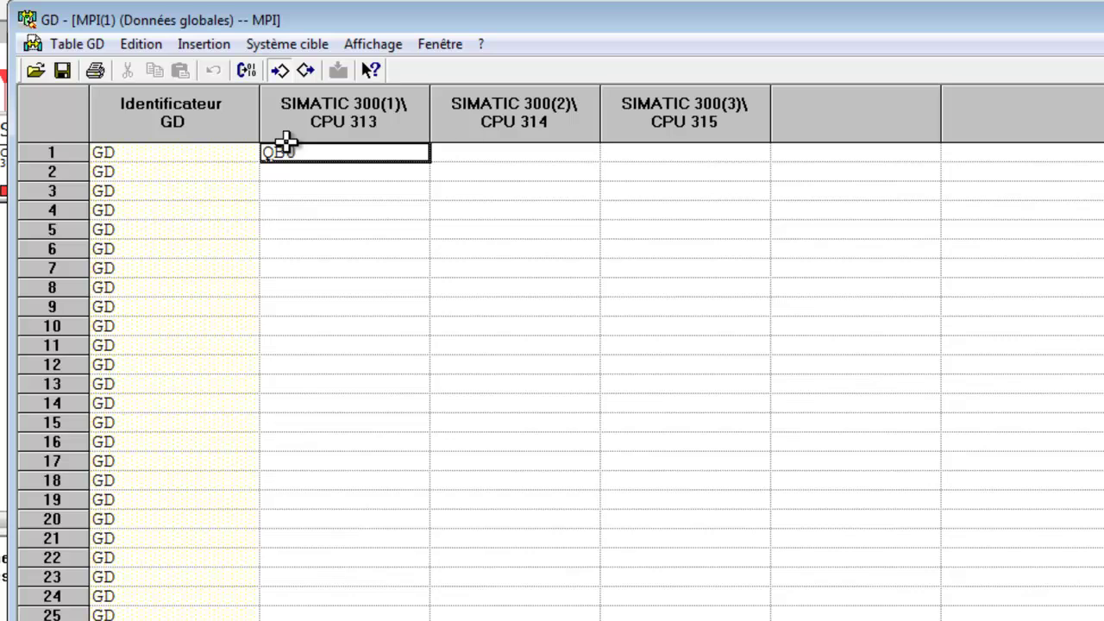
Mark CPU 313's row 1 entry as the sender (Emetteur).
left_click(350, 176)
left_click(350, 157)
left_click(281, 72)
right_click(328, 150)
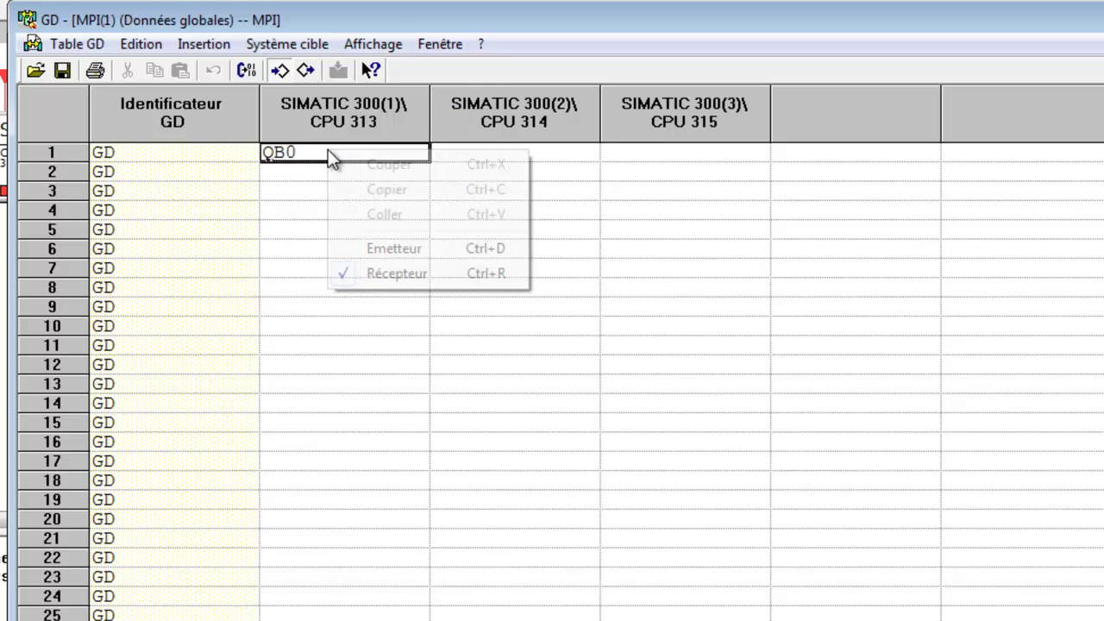
left_click(420, 250)
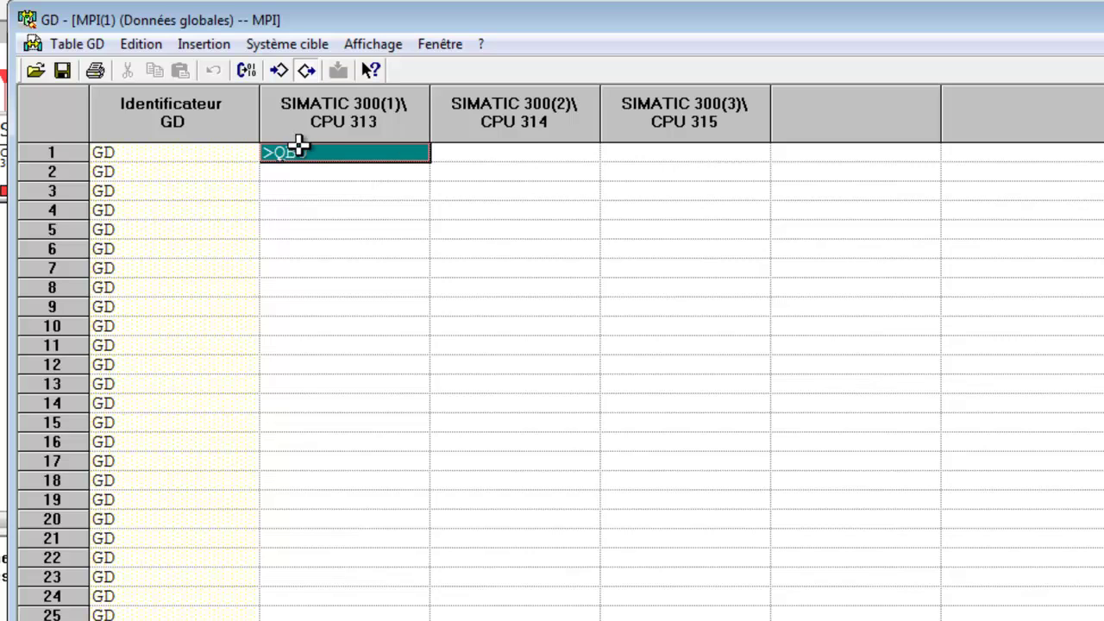
left_click(279, 73)
left_click(304, 72)
Enter QB10 as the receiving address of CPU 315 in row 1.
left_click(639, 154)
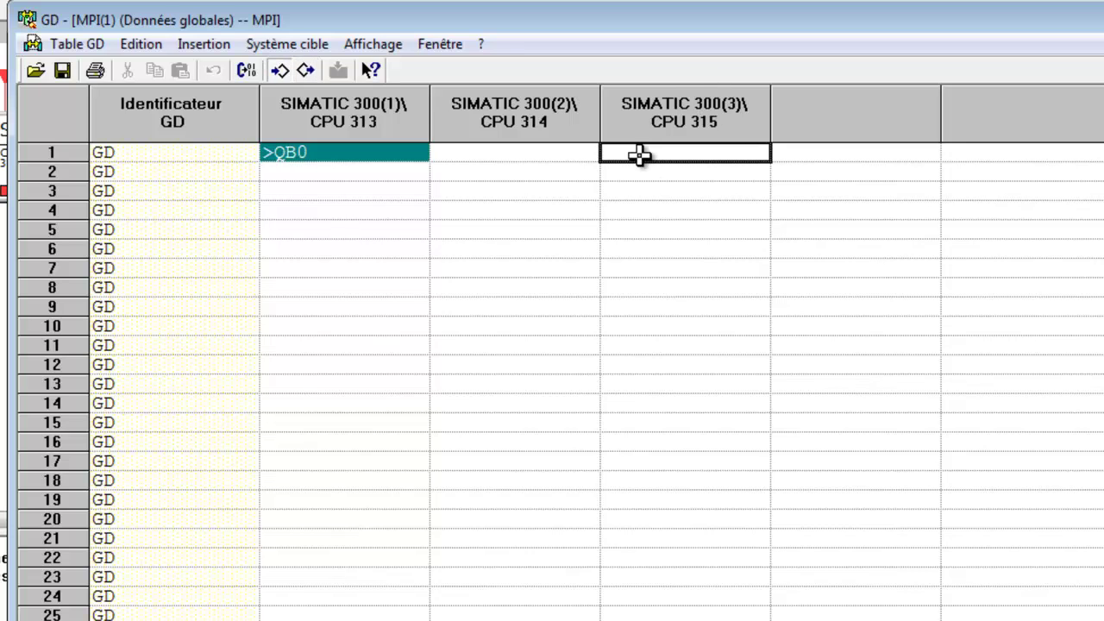
type("d")
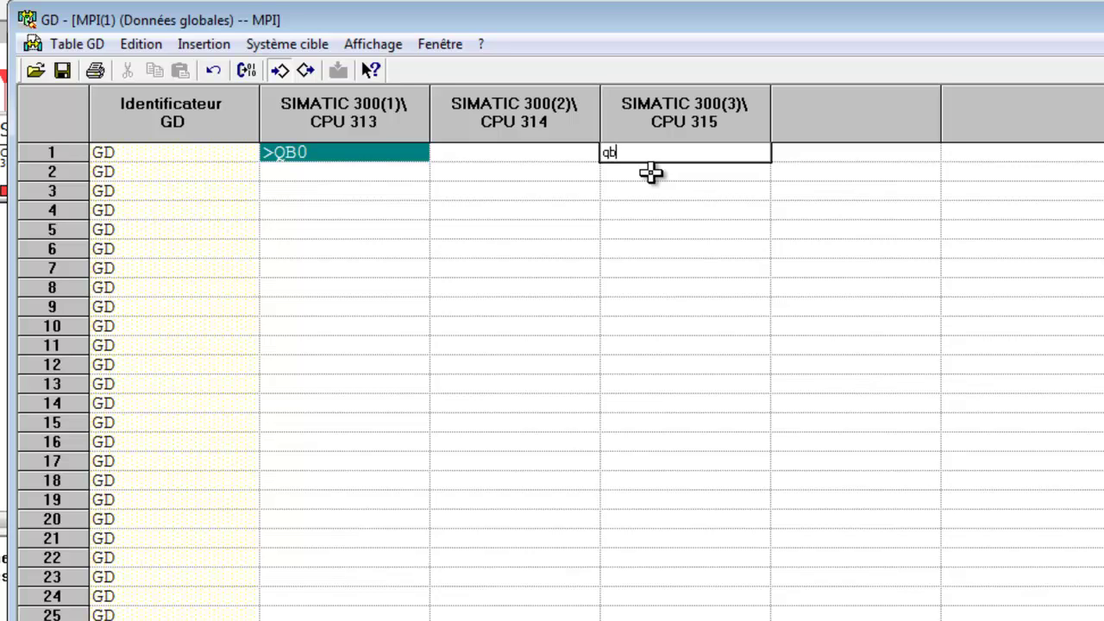
type("b10")
key("Return")
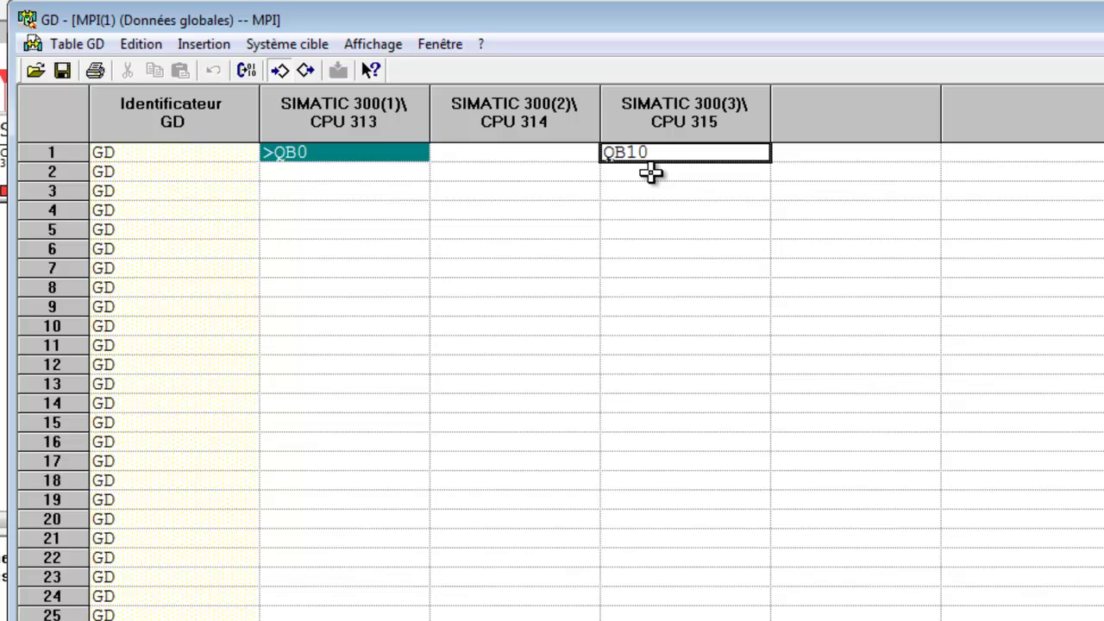
Replace the row 1 addresses with AB0 for CPU 313 and AB10 for CPU 315.
left_click(372, 193)
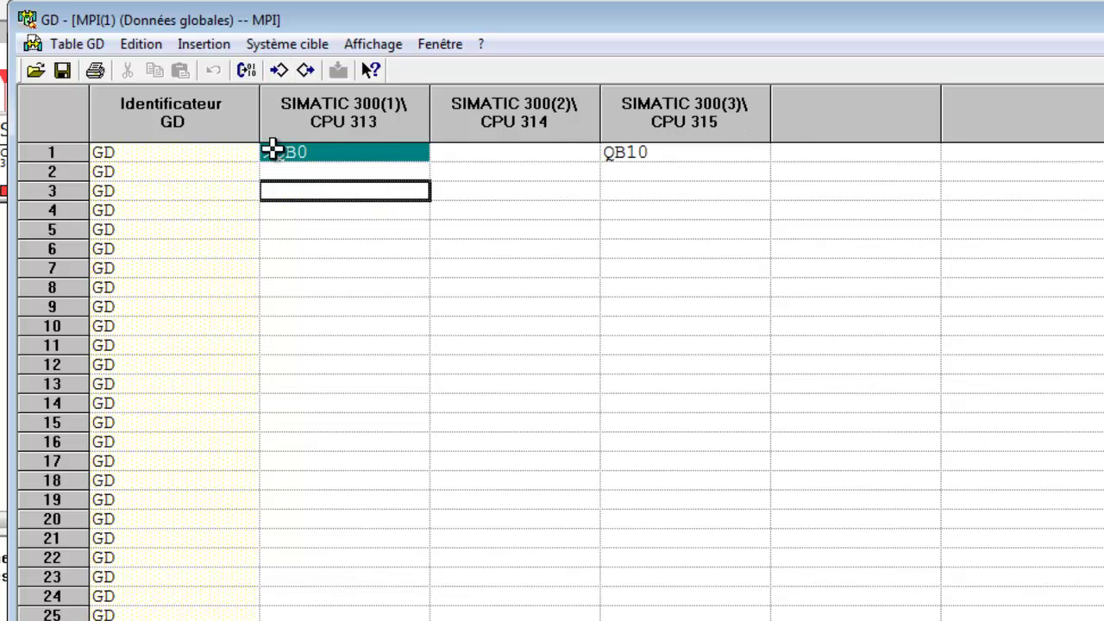
left_click(350, 149)
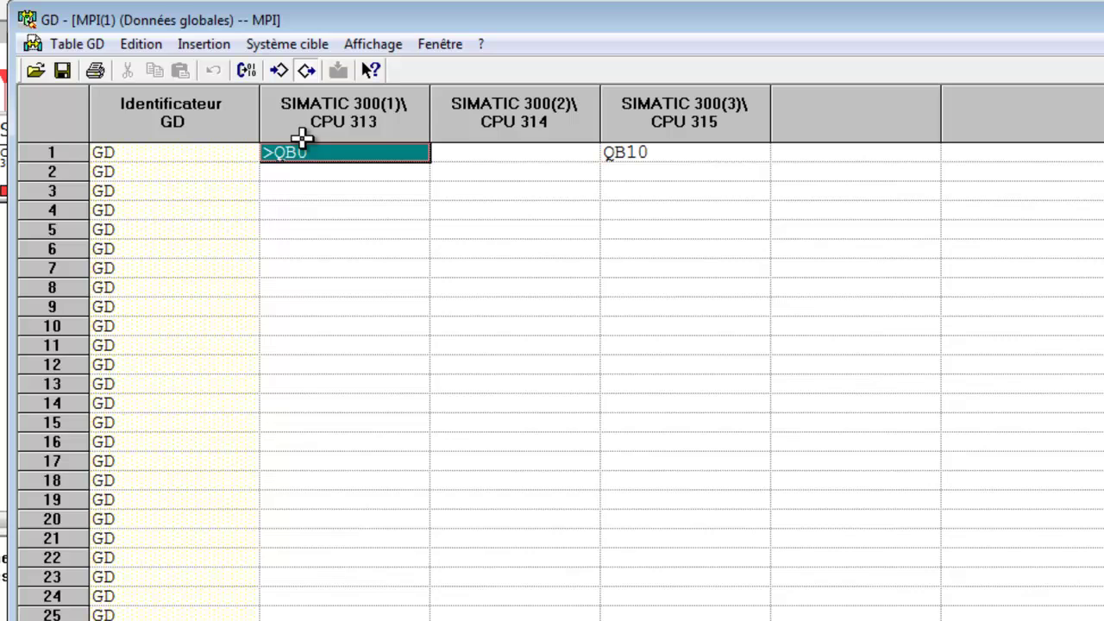
type("ab0")
key("Return")
left_click(628, 157)
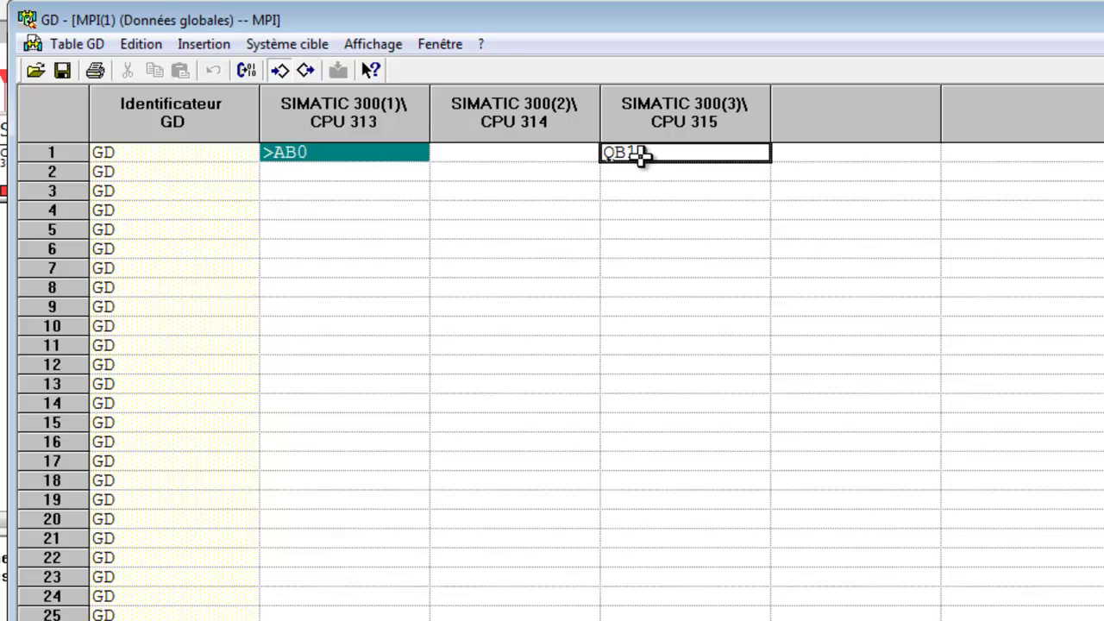
type("ab")
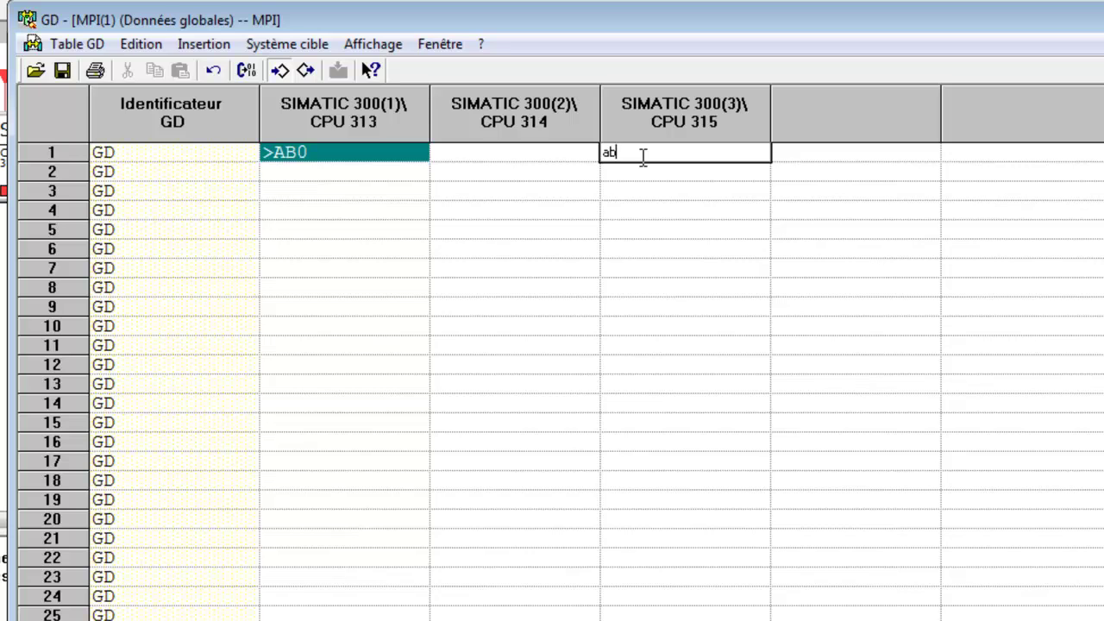
type("10")
key("Return")
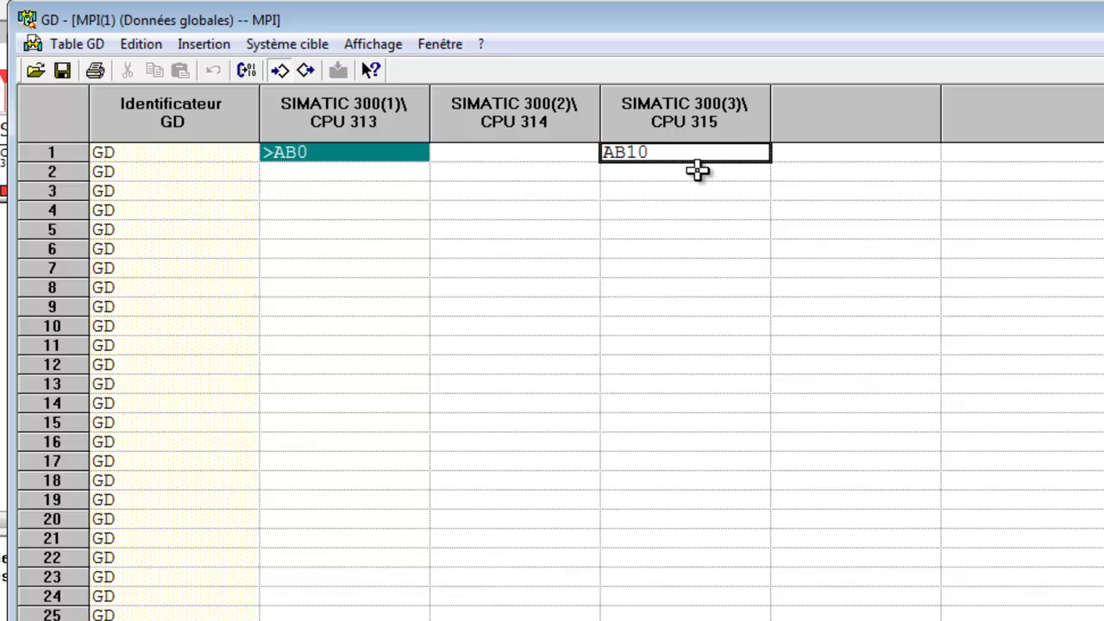
Enter MD100 for CPU 313 in row 2 and mark it as the sender.
left_click(331, 171)
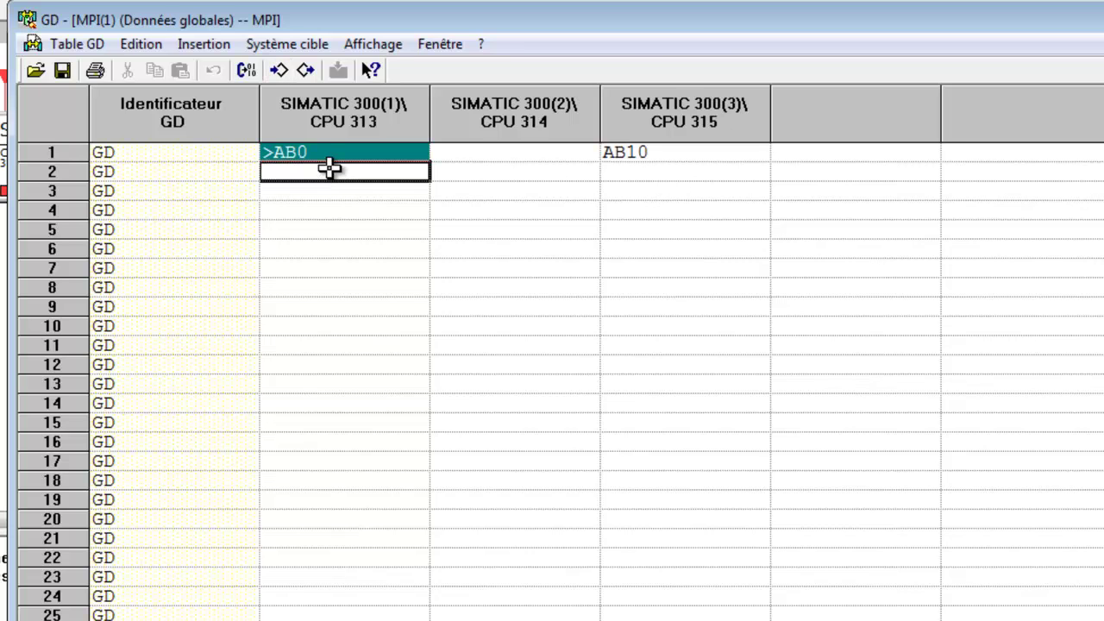
type("md100")
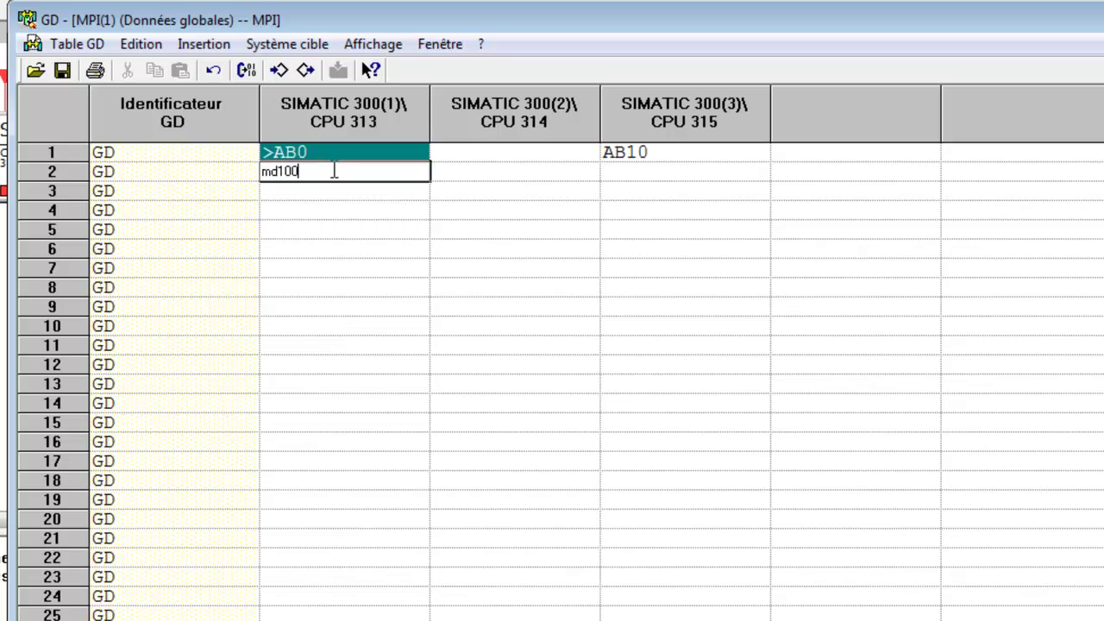
key("Return")
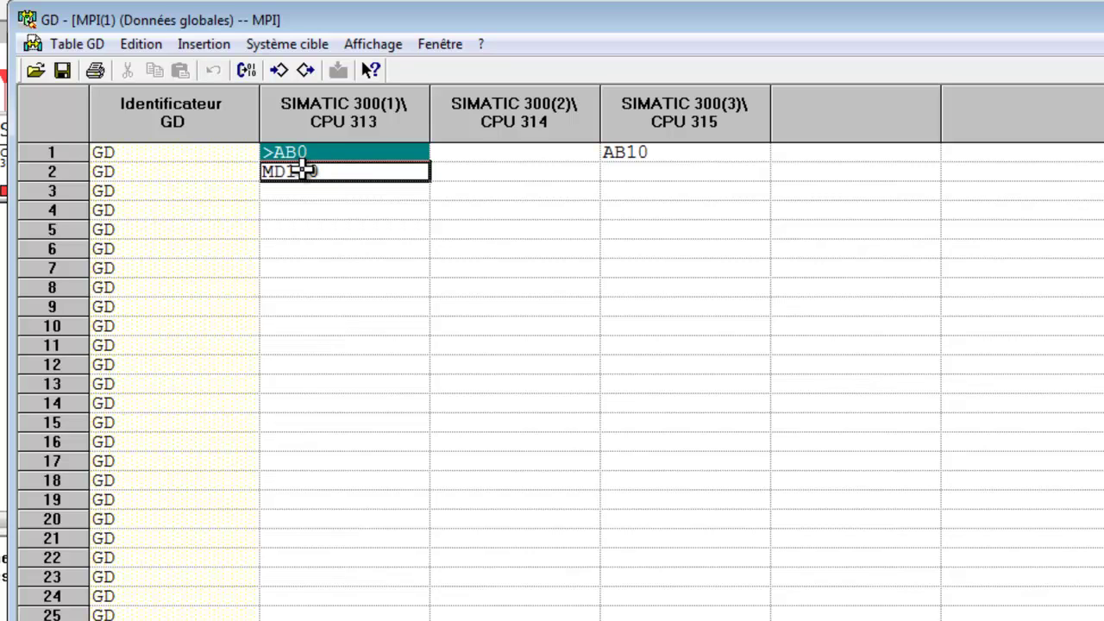
left_click(298, 75)
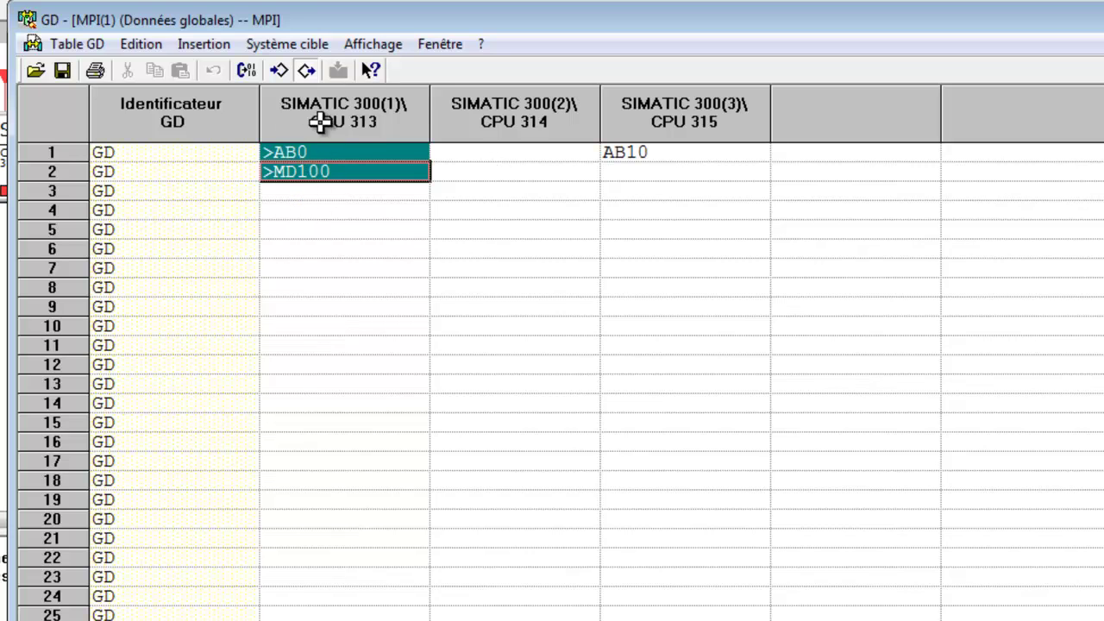
Enter the row 2 receiving addresses: MD100 for CPU 314 and MD10 for CPU 315.
left_click(500, 173)
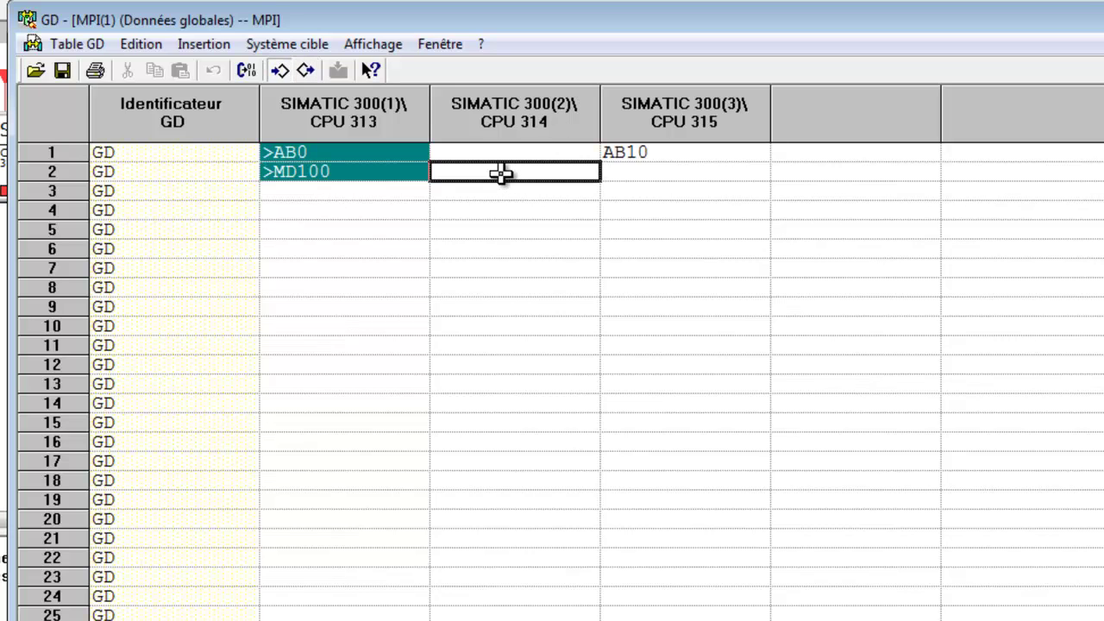
type("m")
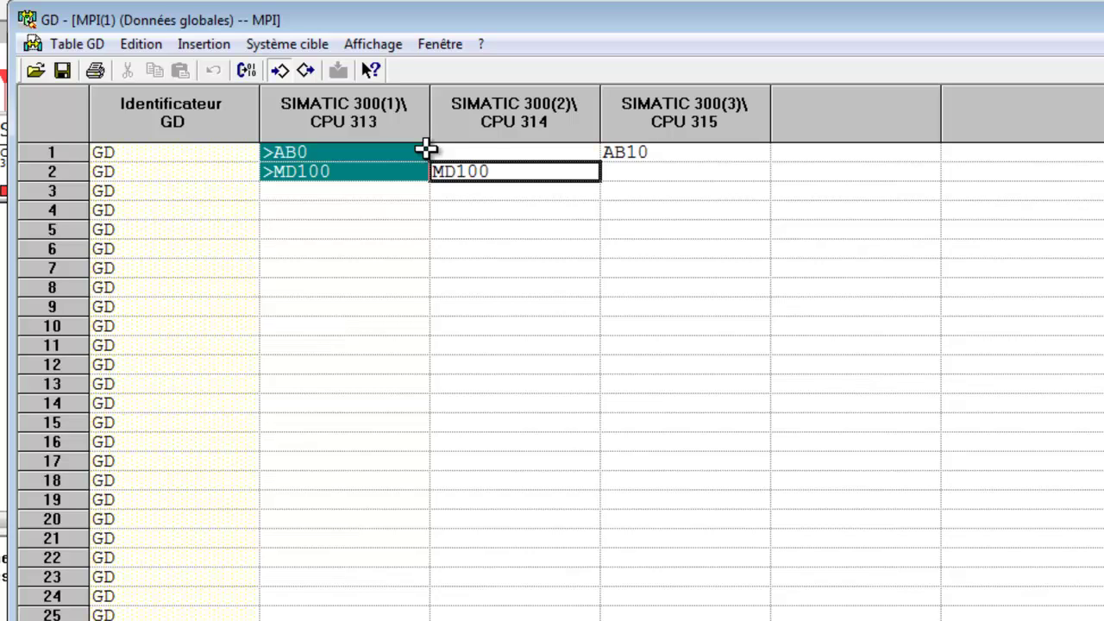
left_click(660, 168)
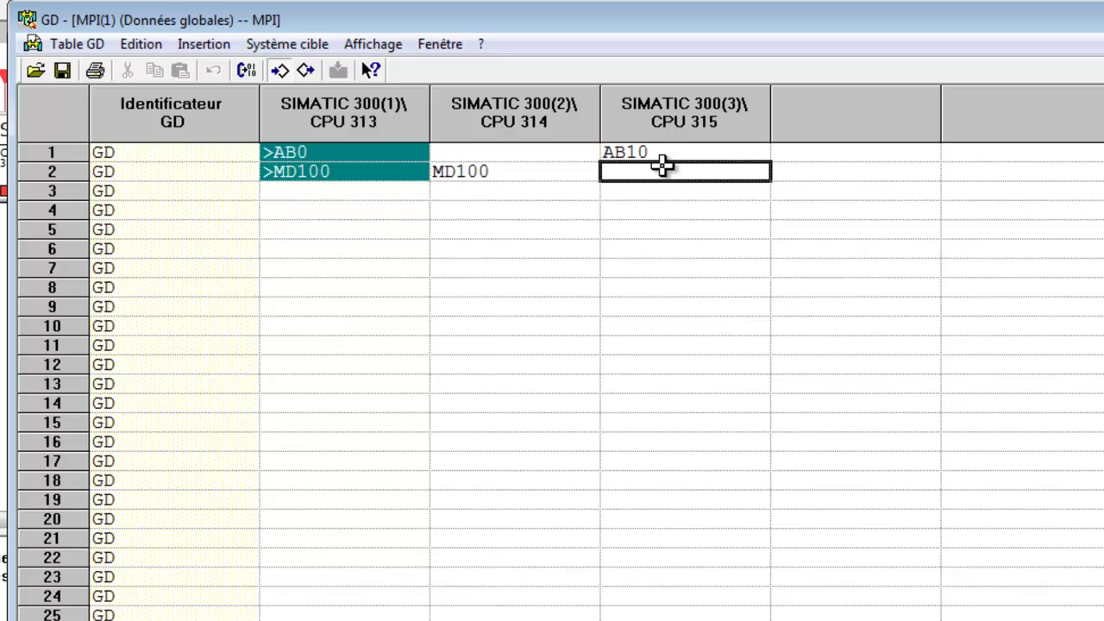
type("md1")
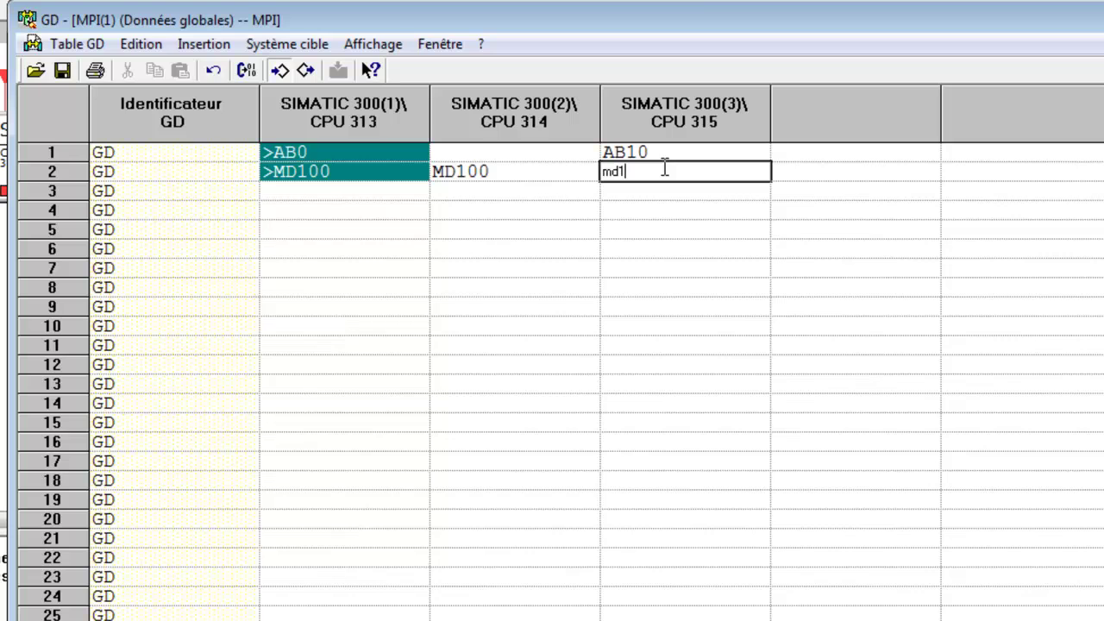
type("0")
key("Return")
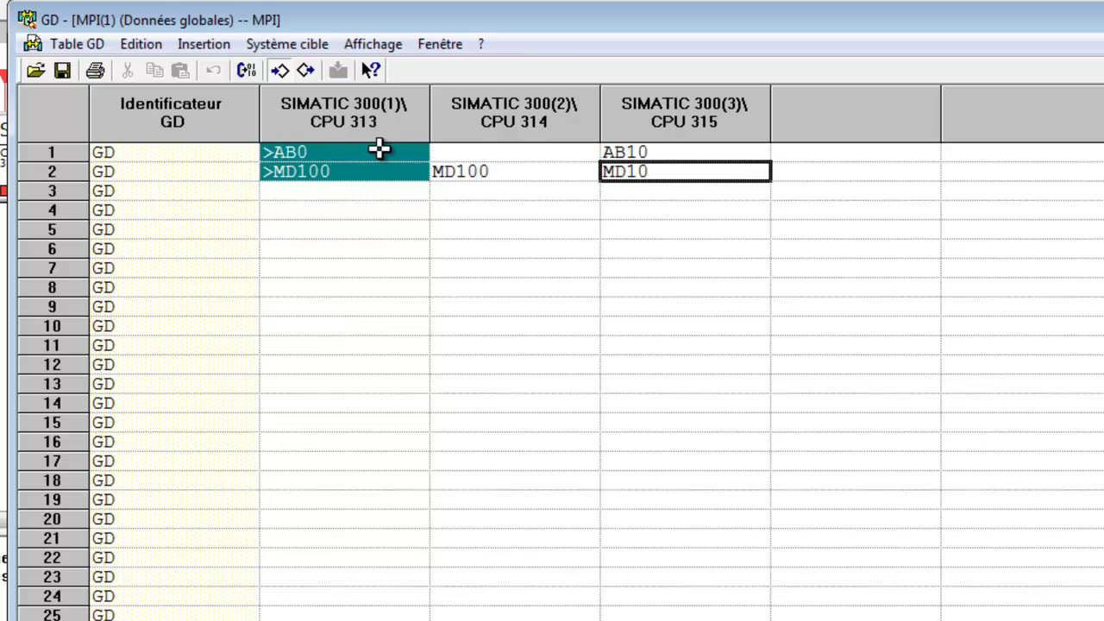
Enter A0.0 as the row 3 address of CPU 315.
left_click(646, 192)
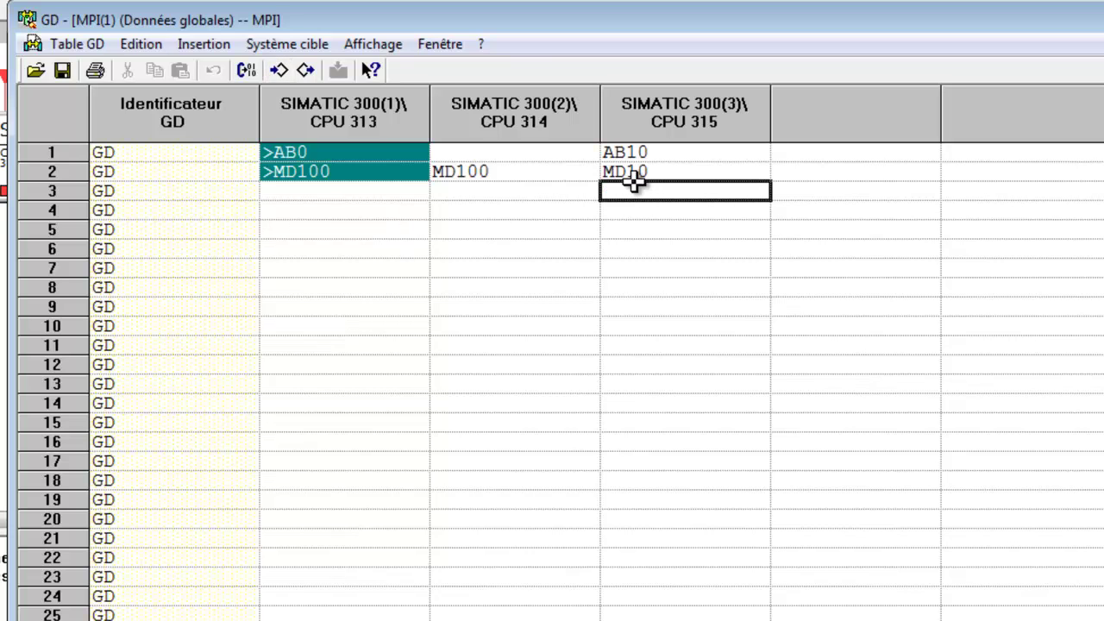
type("i0")
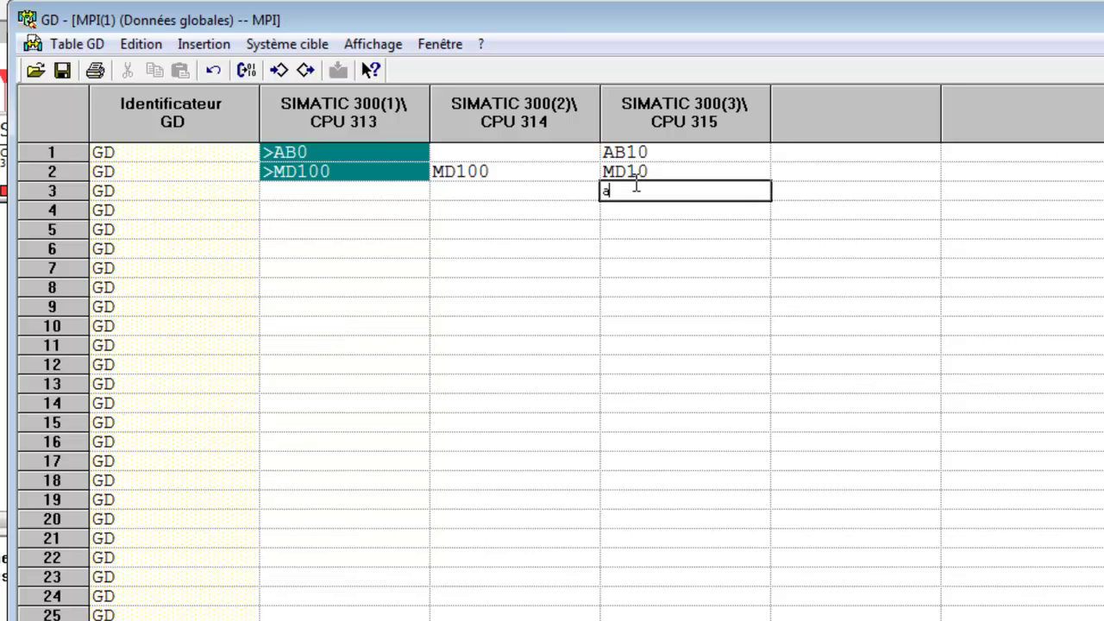
type(".0")
key("Return")
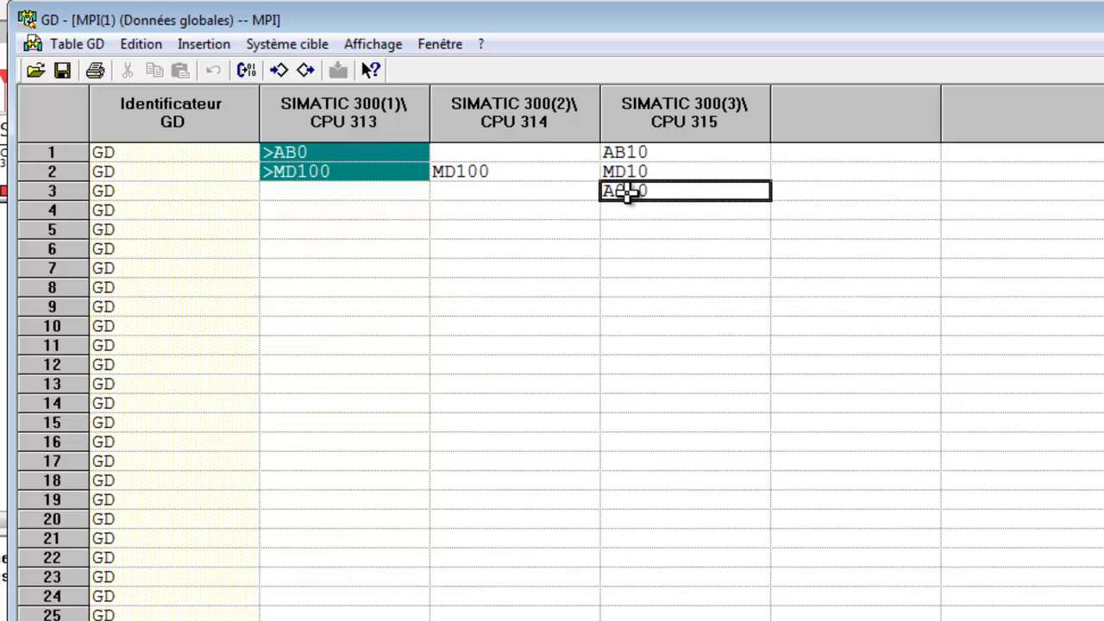
Replace the row 3 address of CPU 315 with A124.0 and mark it as the sender.
key("Delete")
type("a124.")
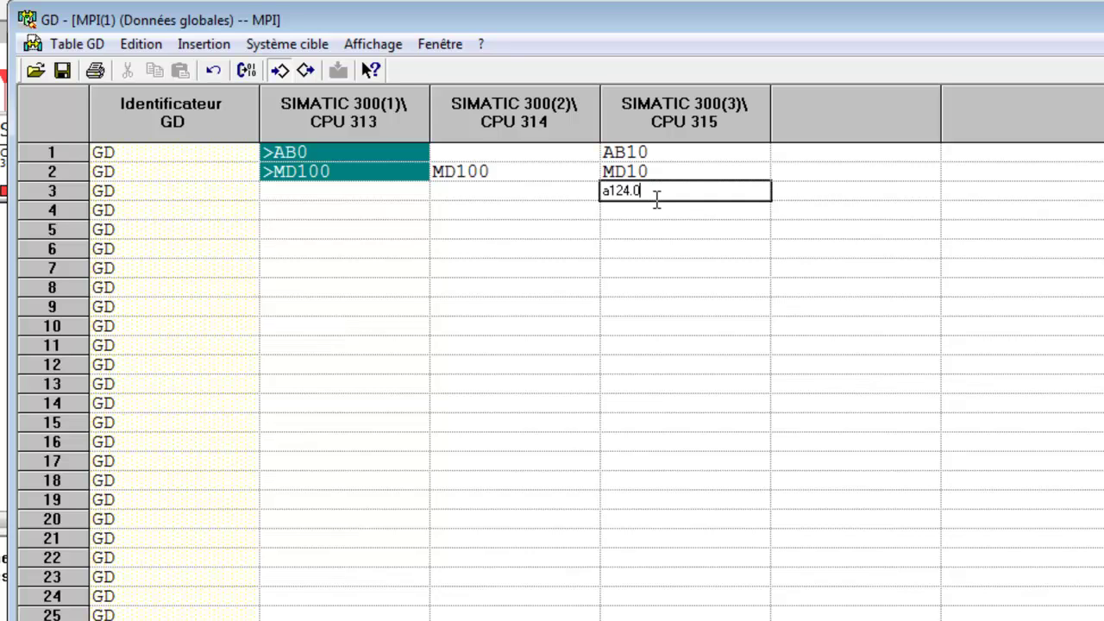
key("Return")
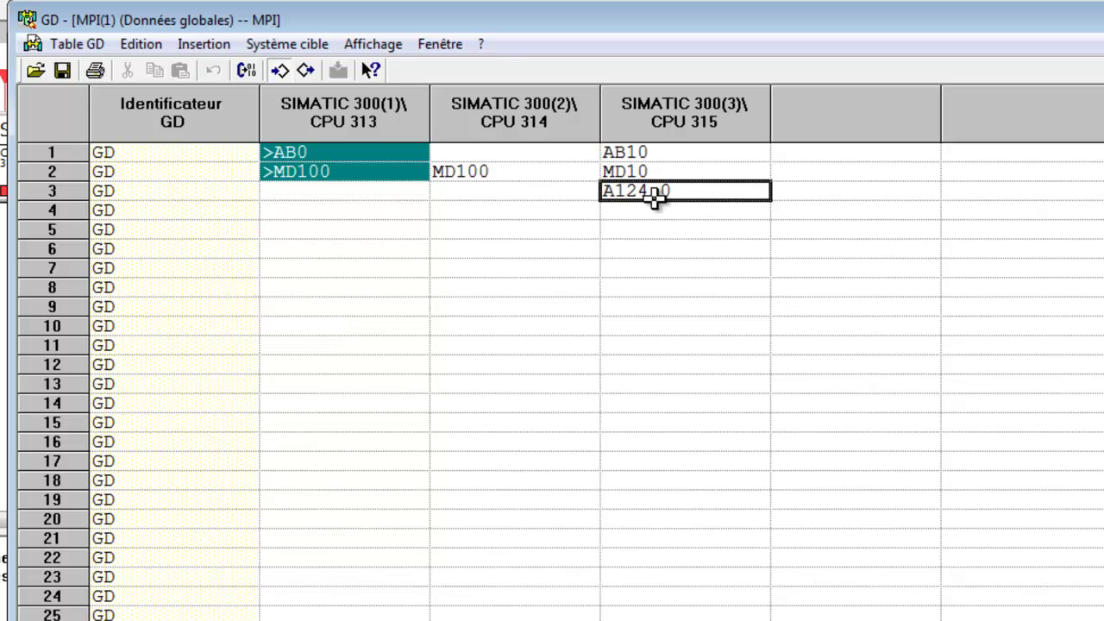
left_click(313, 76)
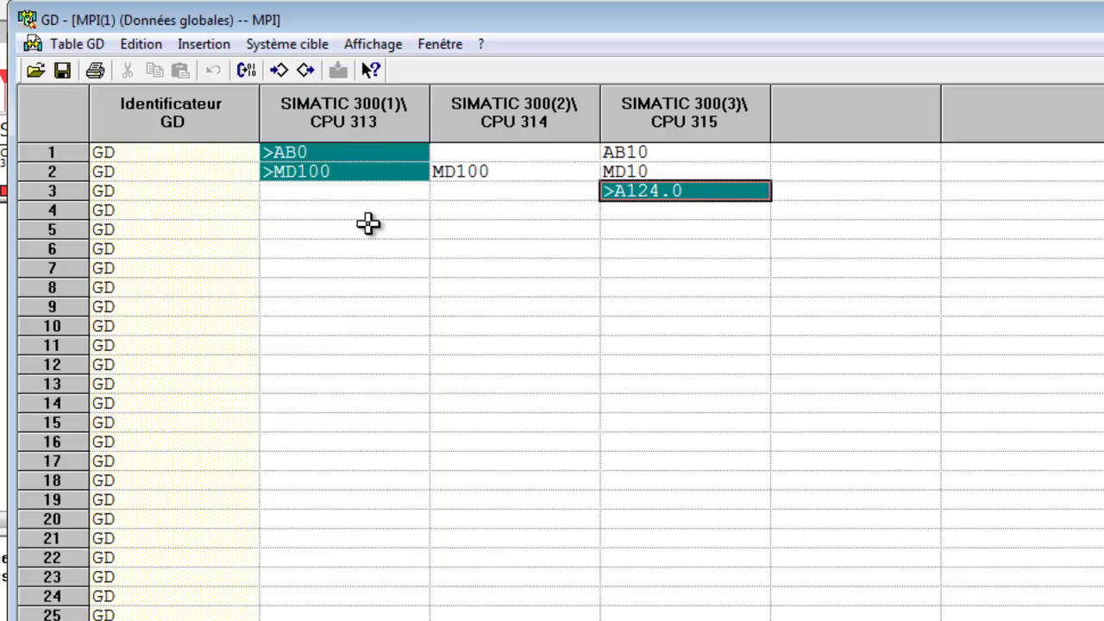
Enter A124.0 as the receiving address of CPU 313 in row 3.
left_click(348, 191)
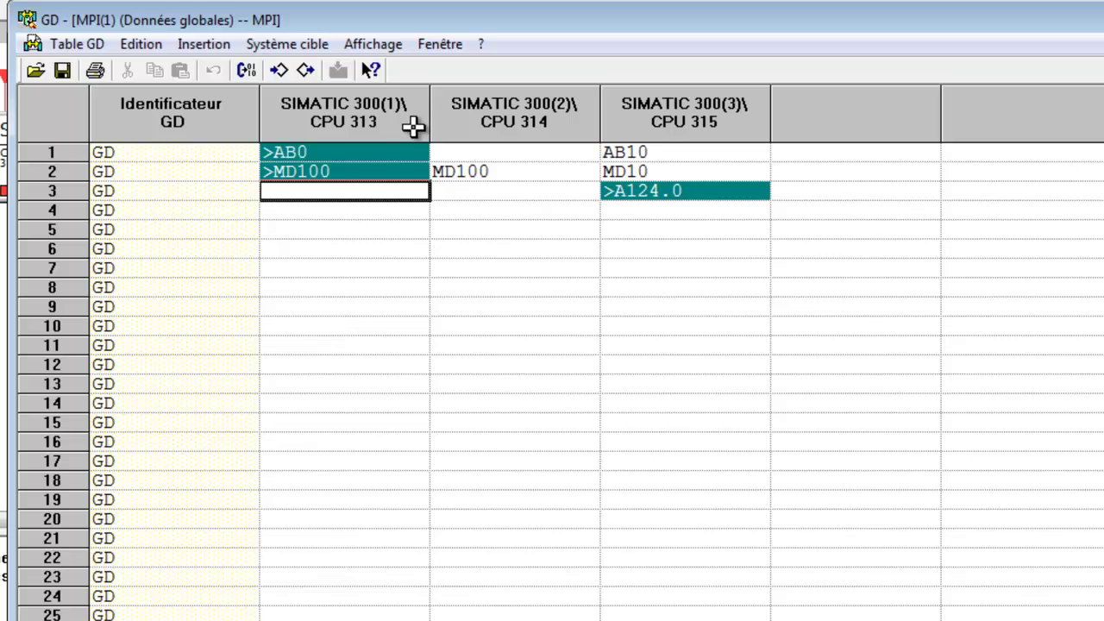
type("a124.0")
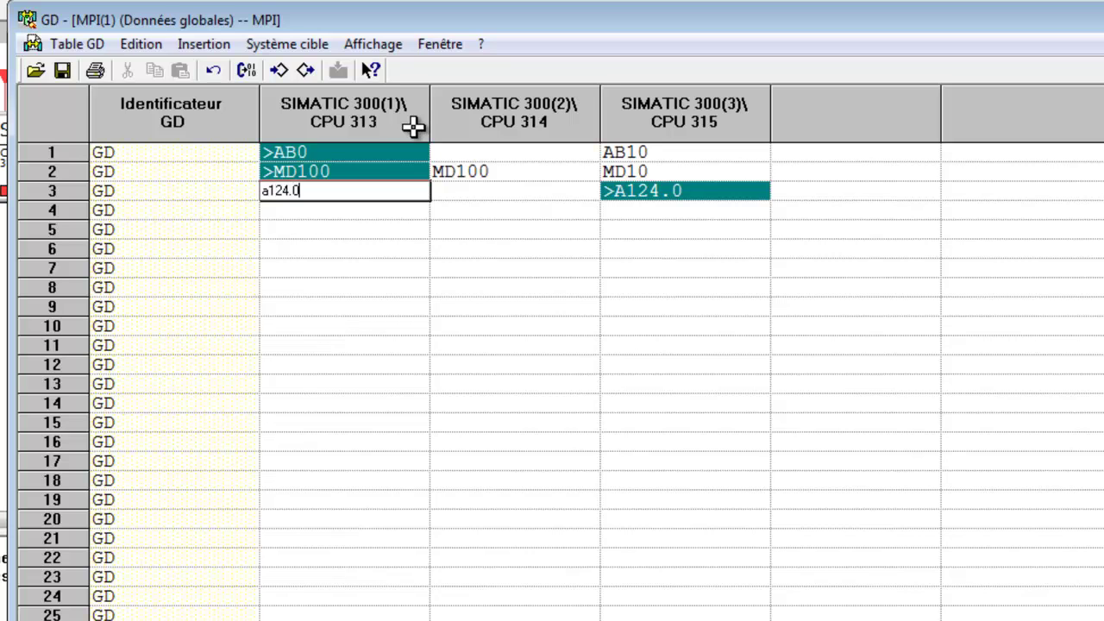
key("Return")
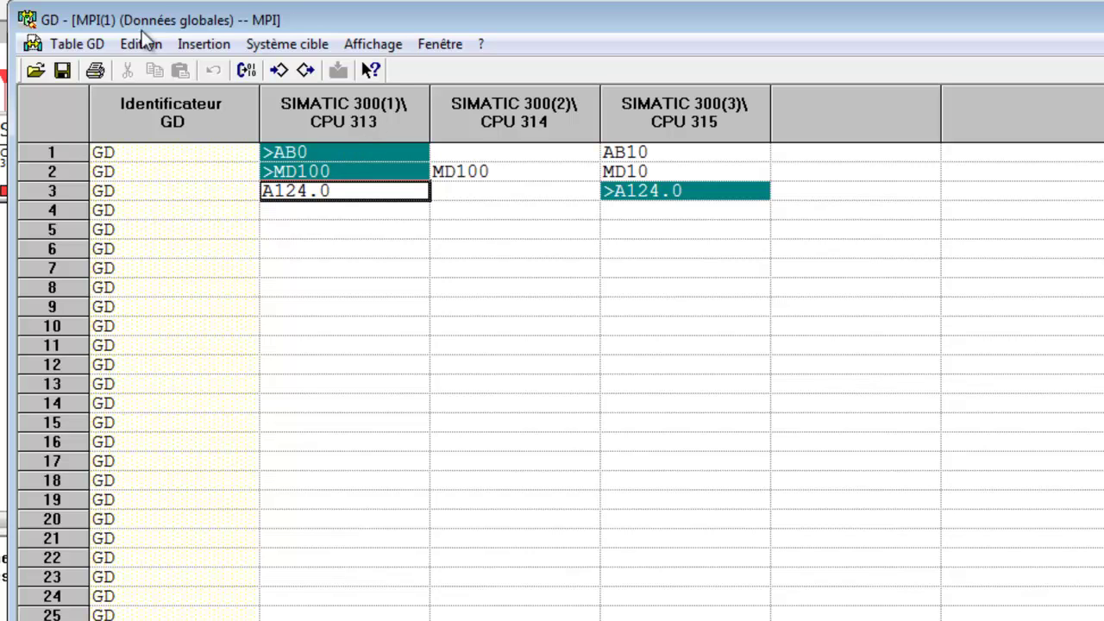
Compile the global data table and close the GD compiler's message dialog.
left_click(247, 71)
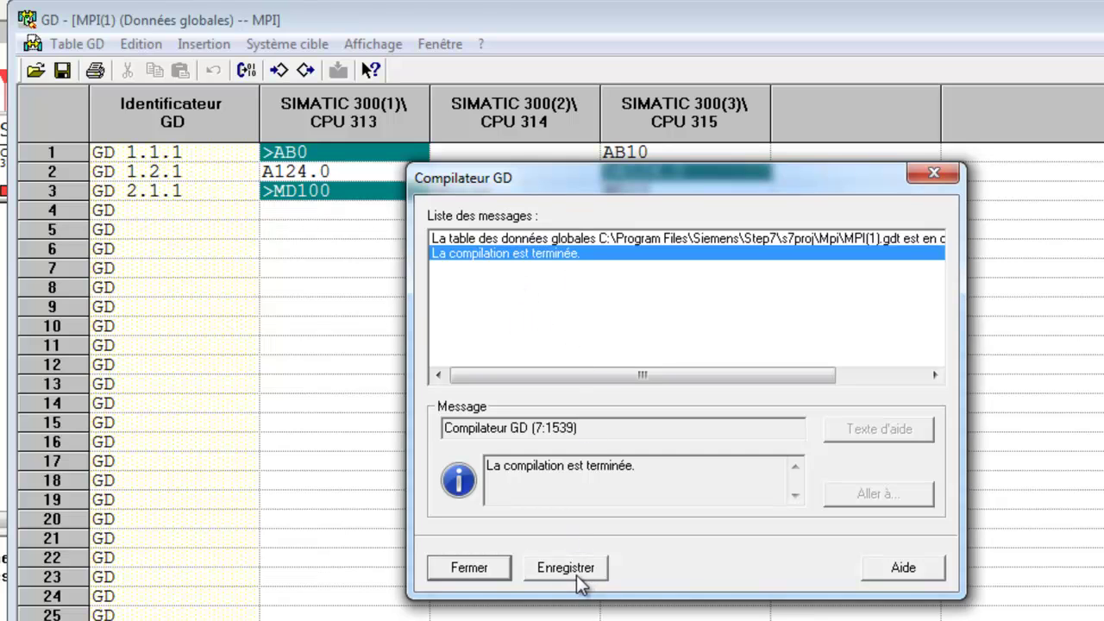
left_click(504, 569)
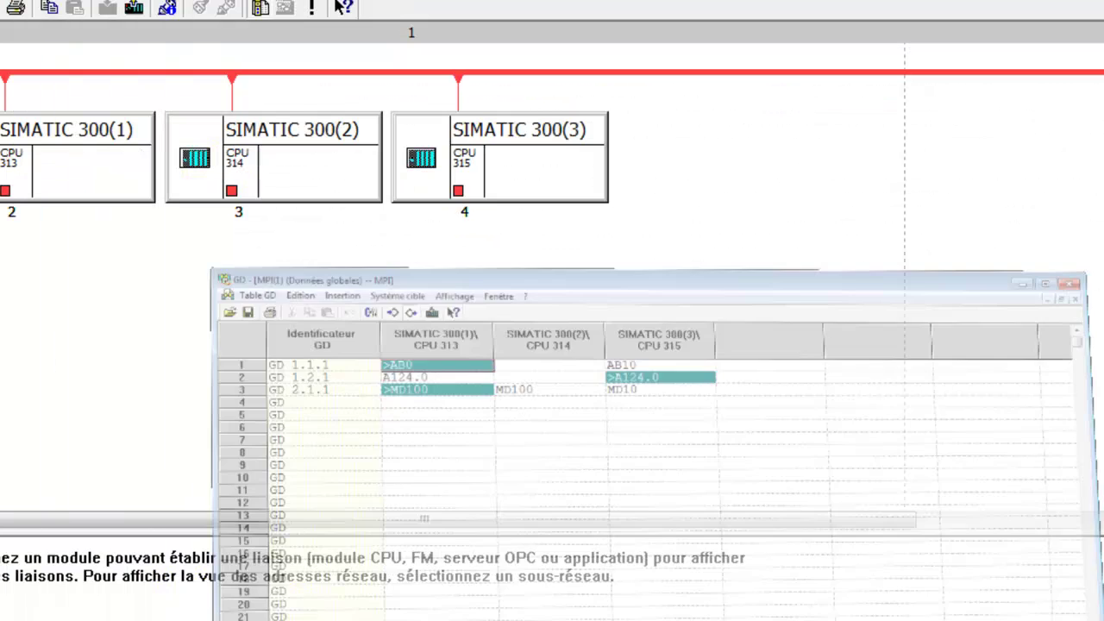
Switch from the global data table to the MPI network view in NetPro, briefly checking the table again.
key("alt+F4")
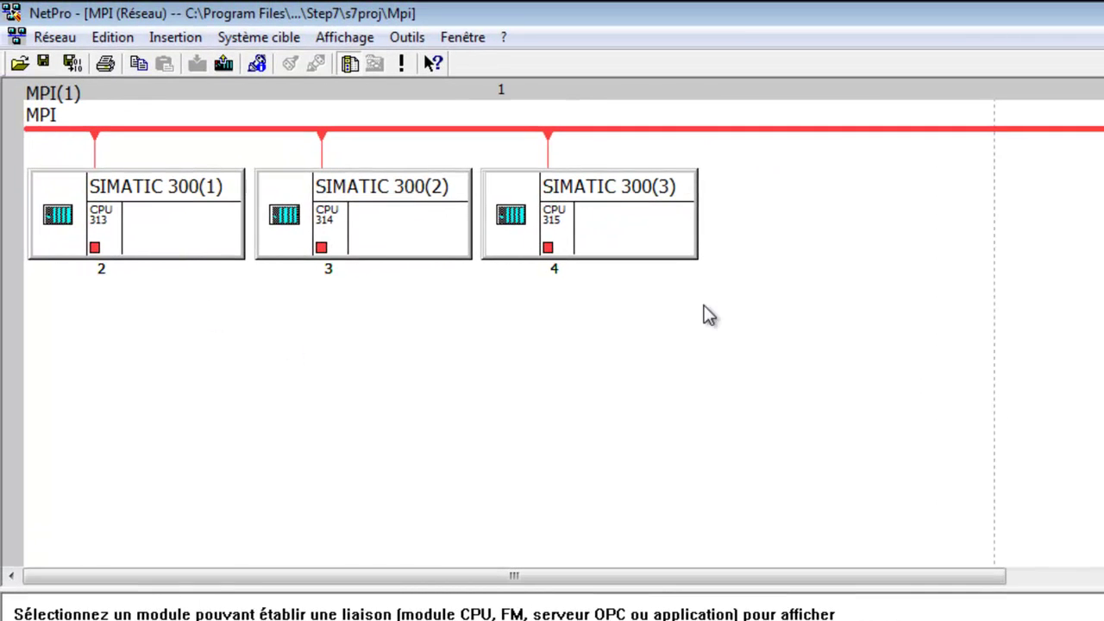
key("alt+Tab")
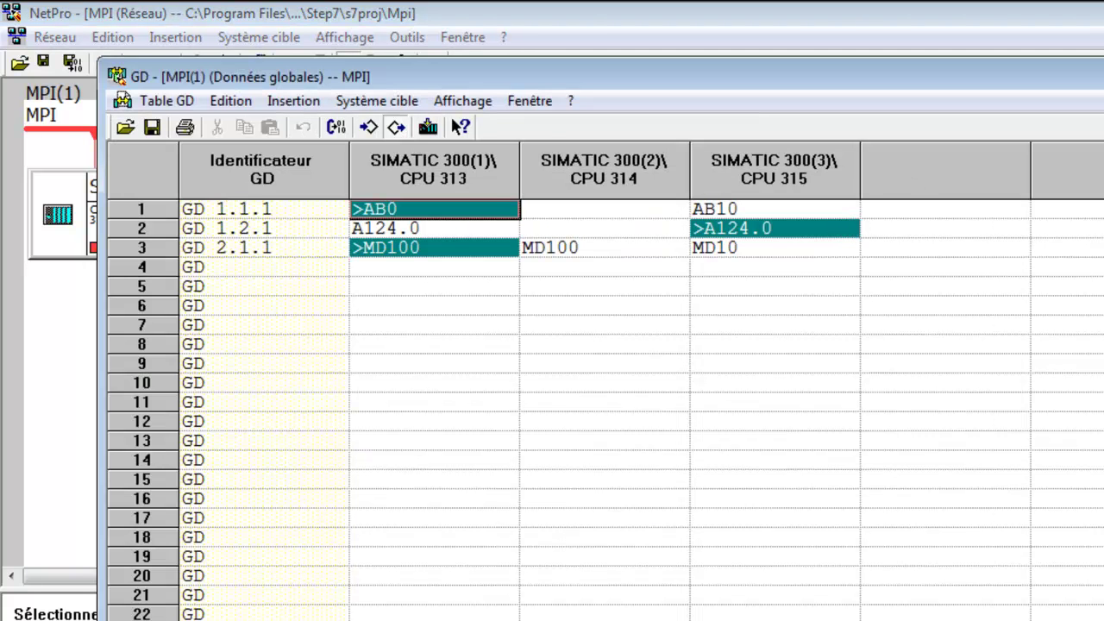
key("alt+Tab")
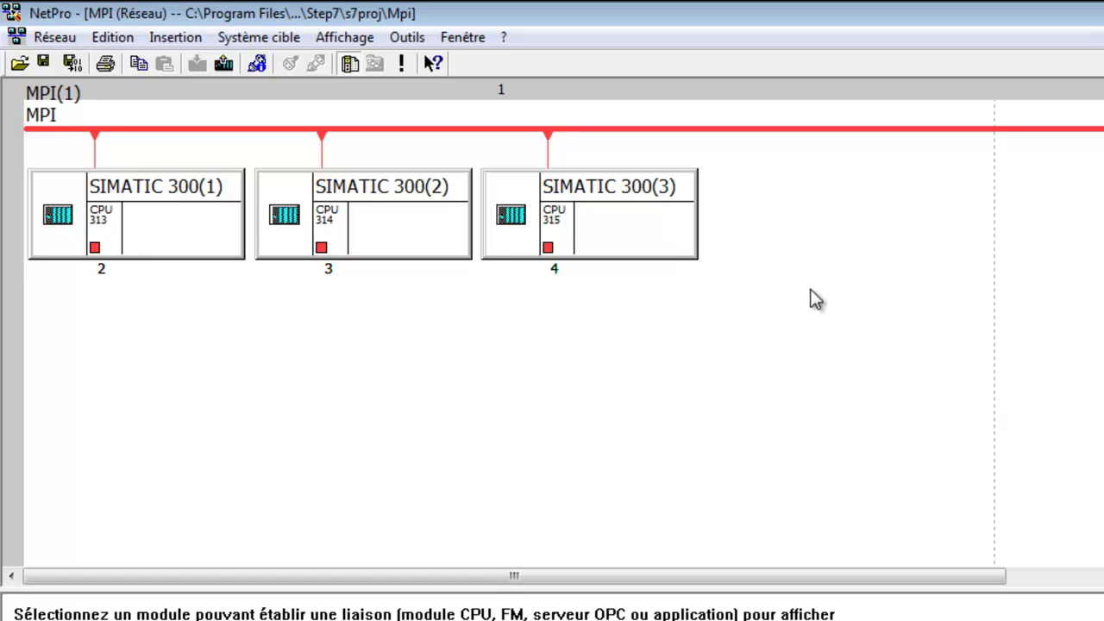